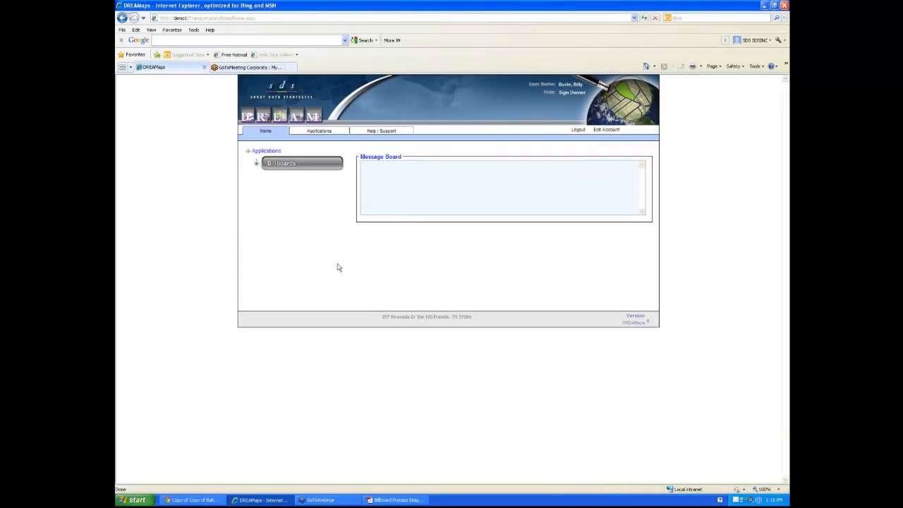
# Run an empty billboard application search and sort the results by CURRENT STATUS
pyautogui.click(256, 164)
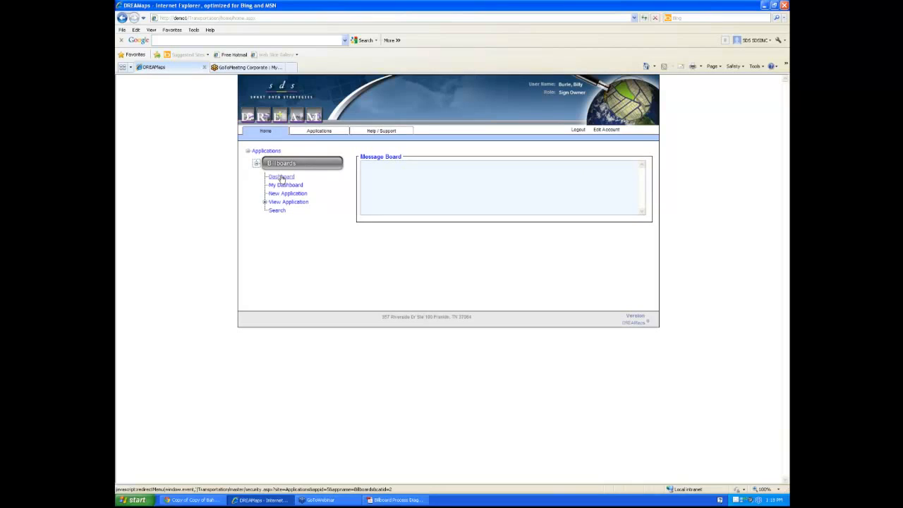
pyautogui.click(278, 211)
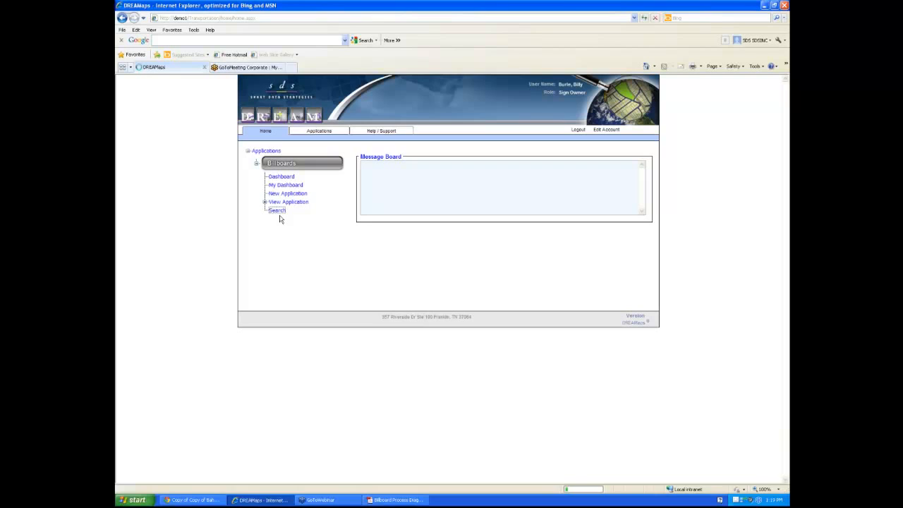
pyautogui.click(277, 212)
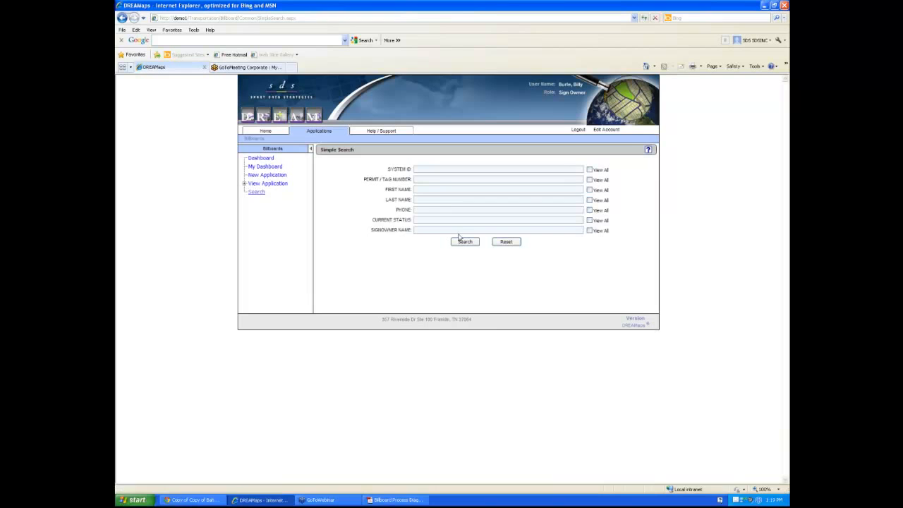
pyautogui.click(462, 242)
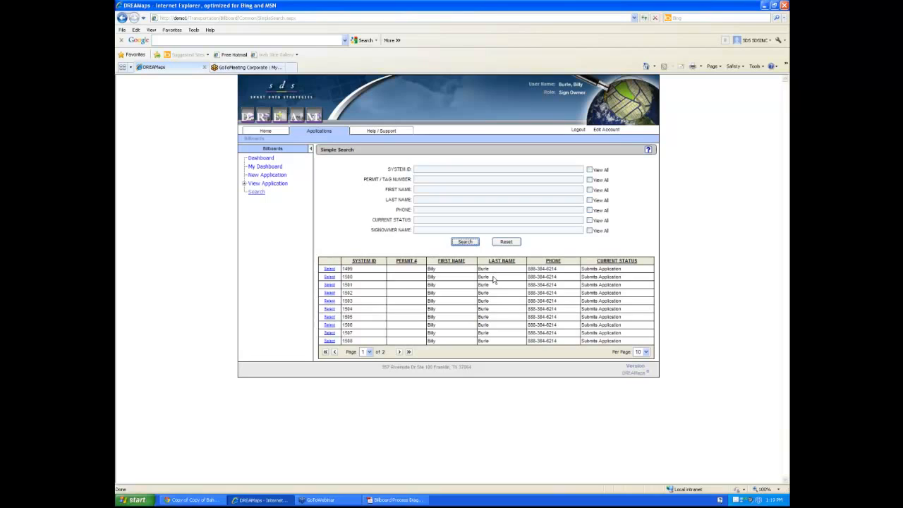
pyautogui.click(608, 263)
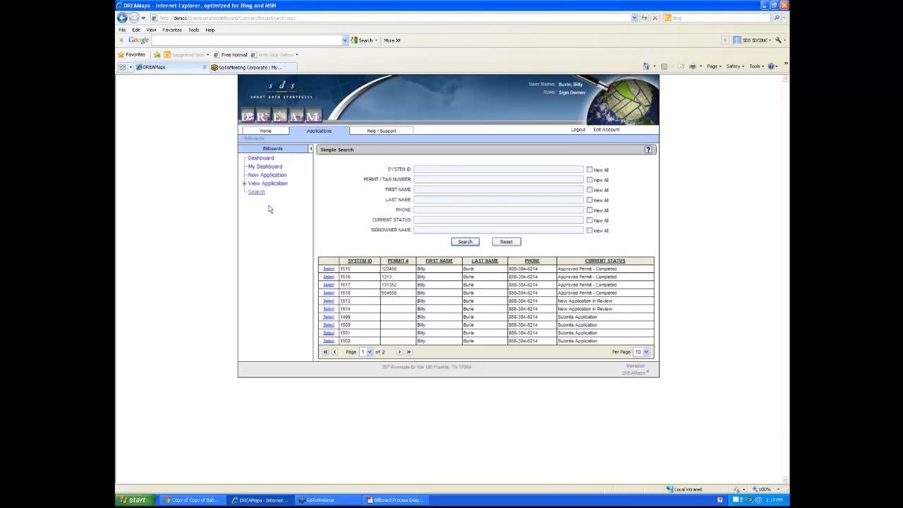
# Start a new application with permit type Outdoor Advertising Sign and continue
pyautogui.click(260, 175)
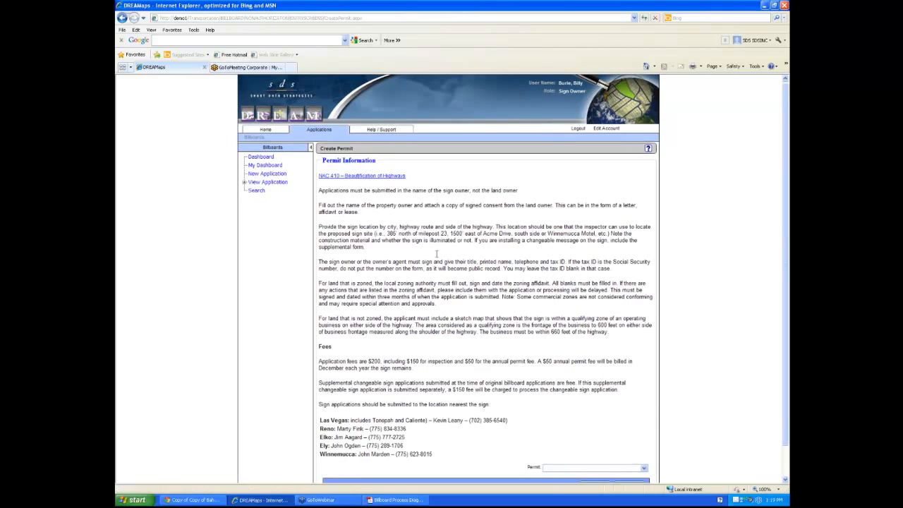
pyautogui.scroll(-1, 436, 254)
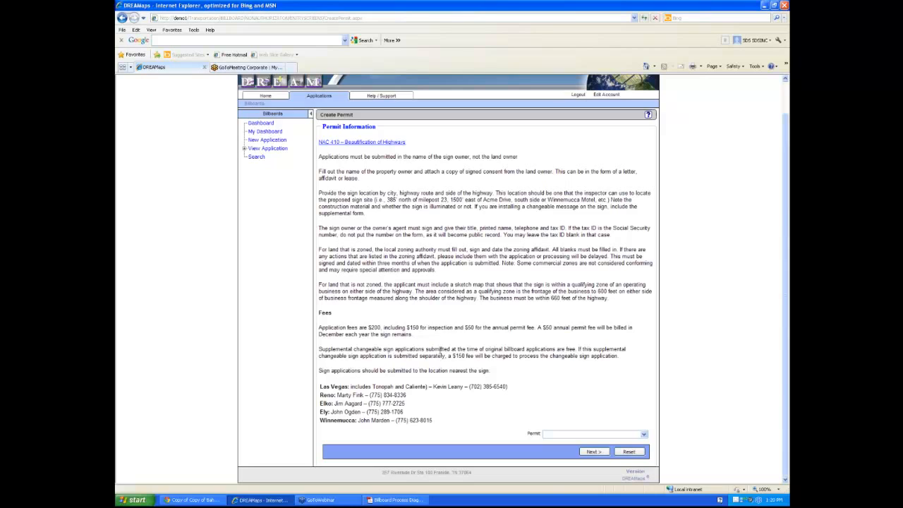
pyautogui.click(643, 434)
pyautogui.click(628, 443)
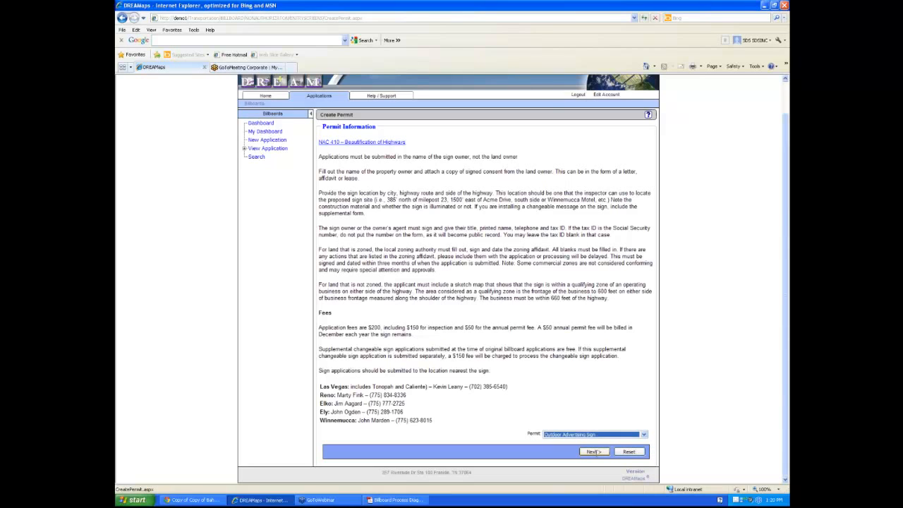
pyautogui.click(594, 451)
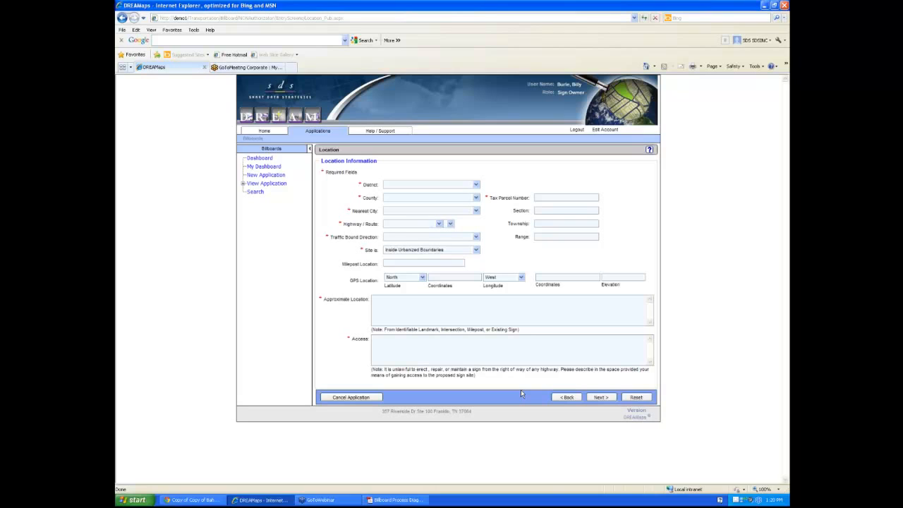
# Set District 3 - Winnemucca, Elko County, Carlin, Frontage Road CC-001, eastbound traffic
pyautogui.click(476, 184)
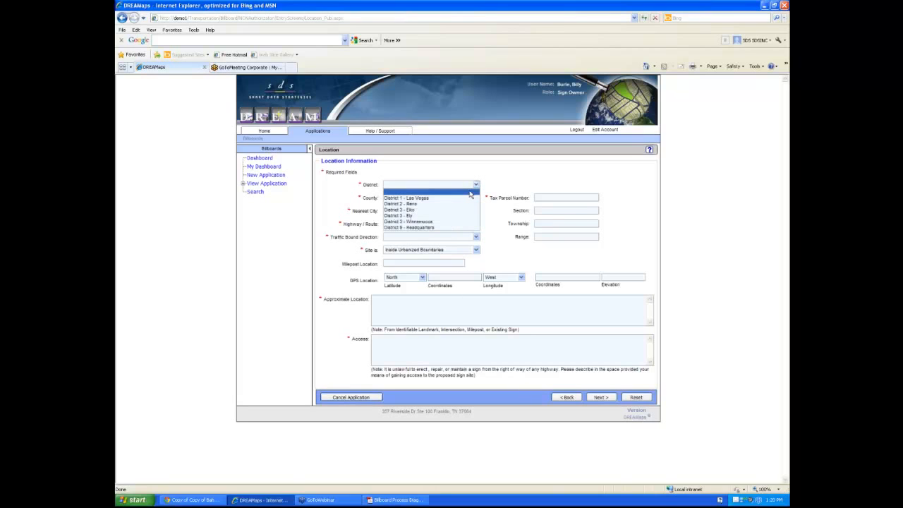
pyautogui.click(445, 220)
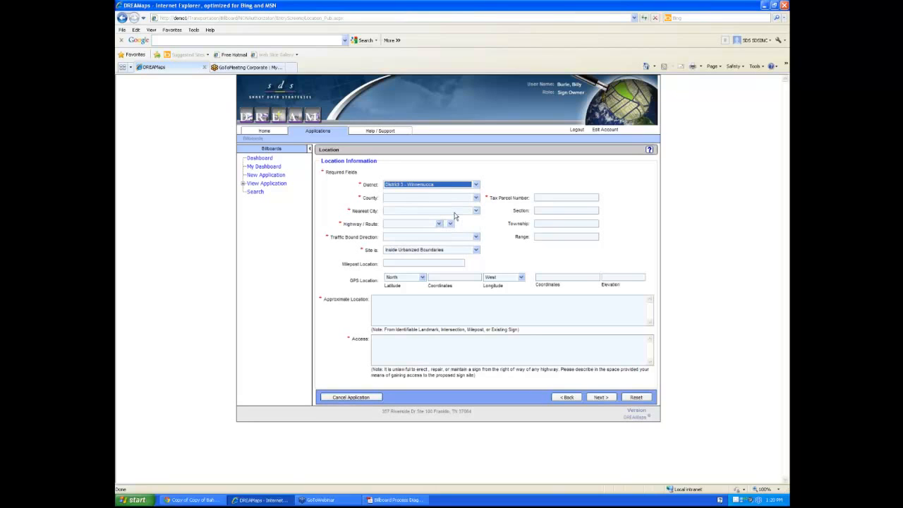
pyautogui.click(444, 197)
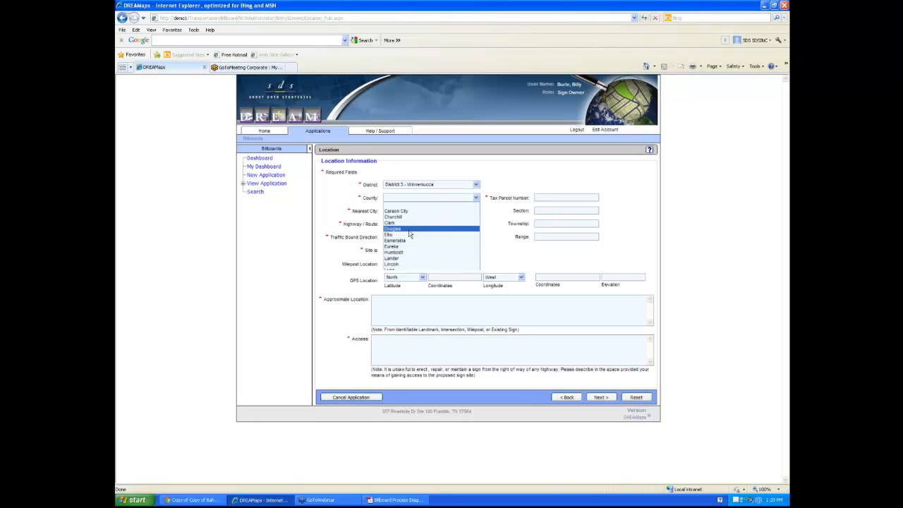
pyautogui.click(409, 235)
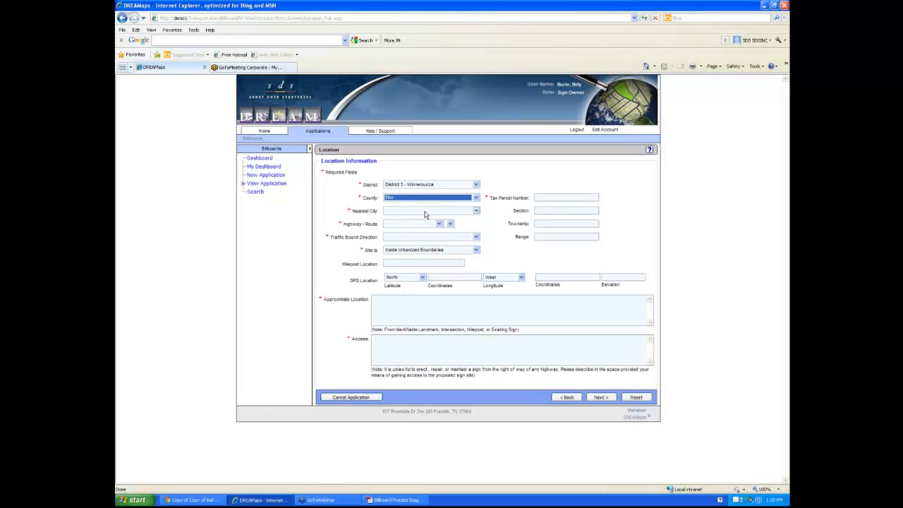
pyautogui.click(425, 211)
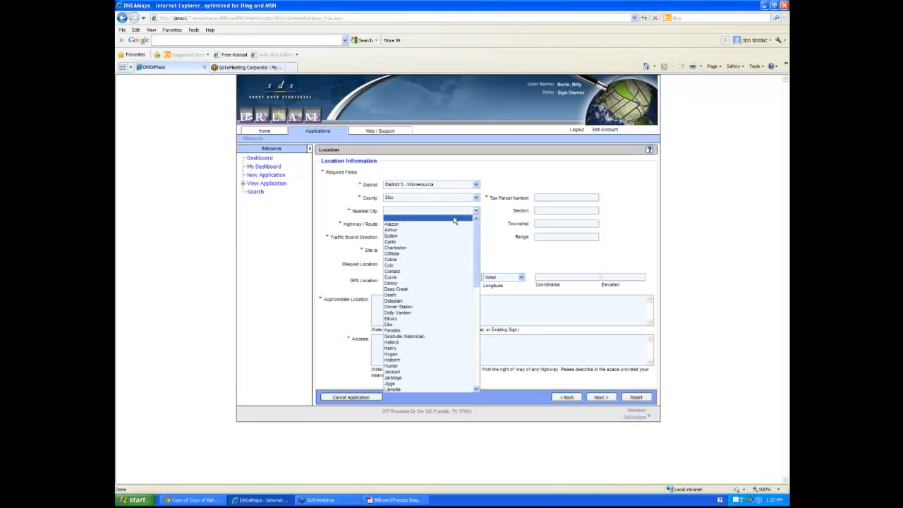
pyautogui.click(409, 242)
pyautogui.click(438, 224)
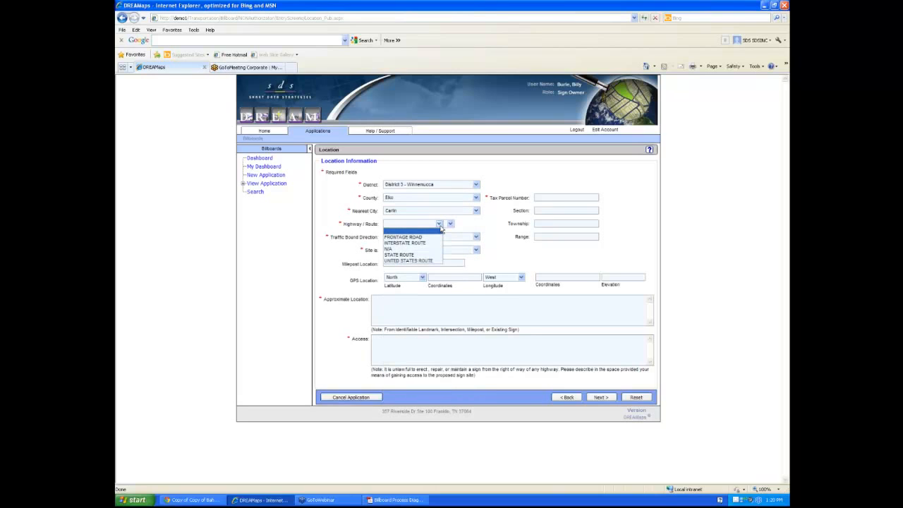
pyautogui.click(435, 236)
pyautogui.click(450, 223)
pyautogui.click(462, 232)
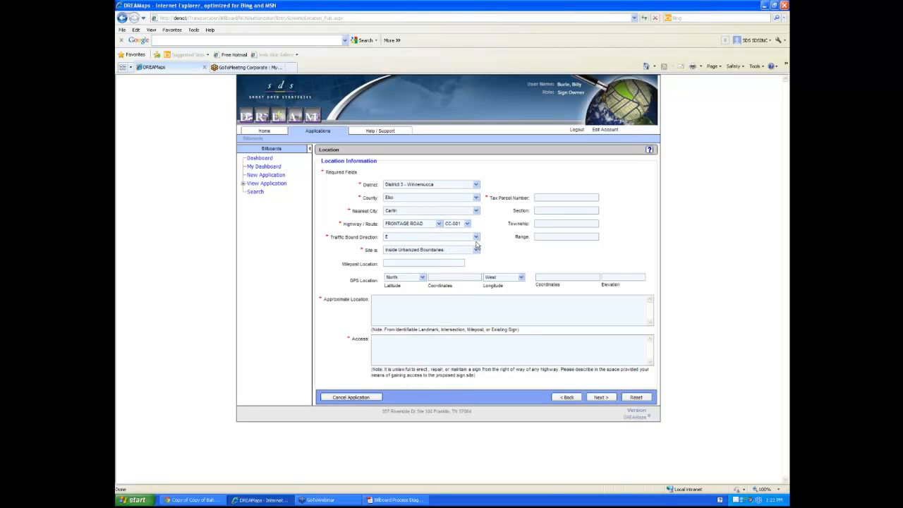
pyautogui.click(476, 238)
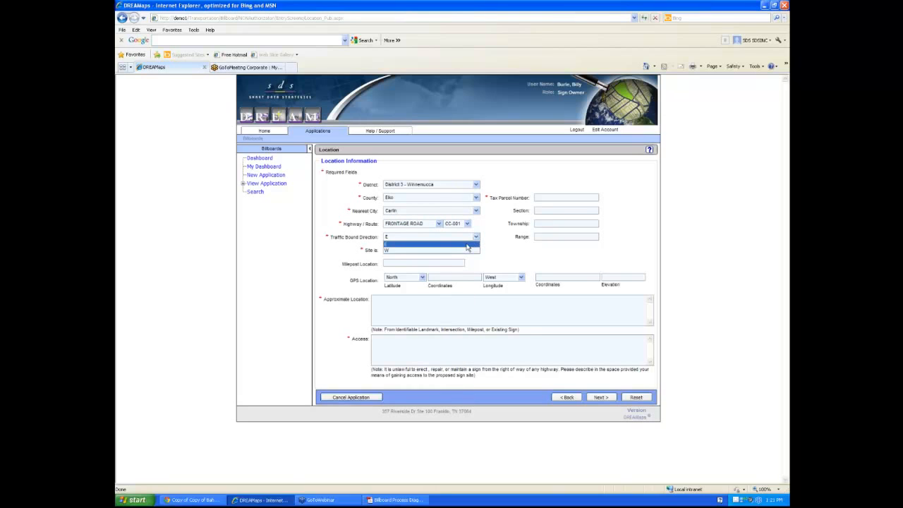
pyautogui.click(466, 246)
# Enter tax parcel 123456, location 'at intersection', access 'parking lot', then continue
pyautogui.click(543, 198)
pyautogui.write('123456')
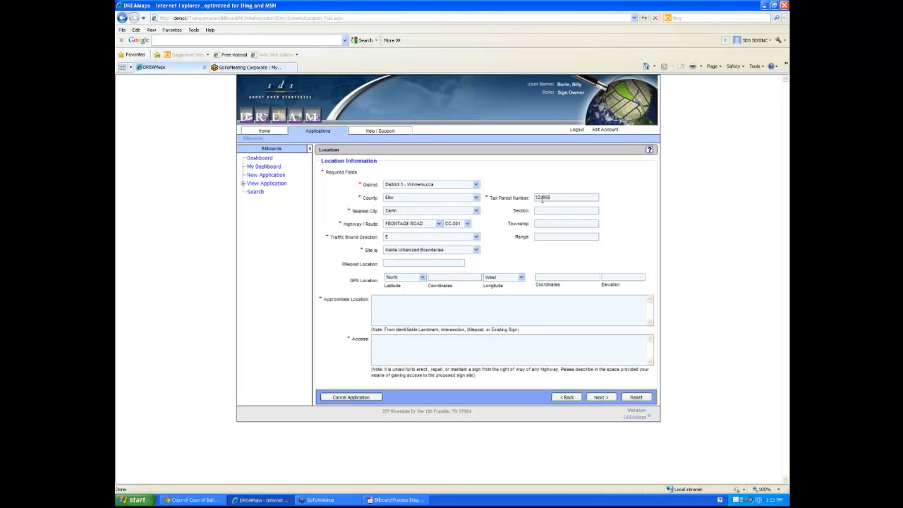
pyautogui.click(374, 304)
pyautogui.write('at intersection')
pyautogui.click(403, 348)
pyautogui.write('parking lot')
pyautogui.click(604, 401)
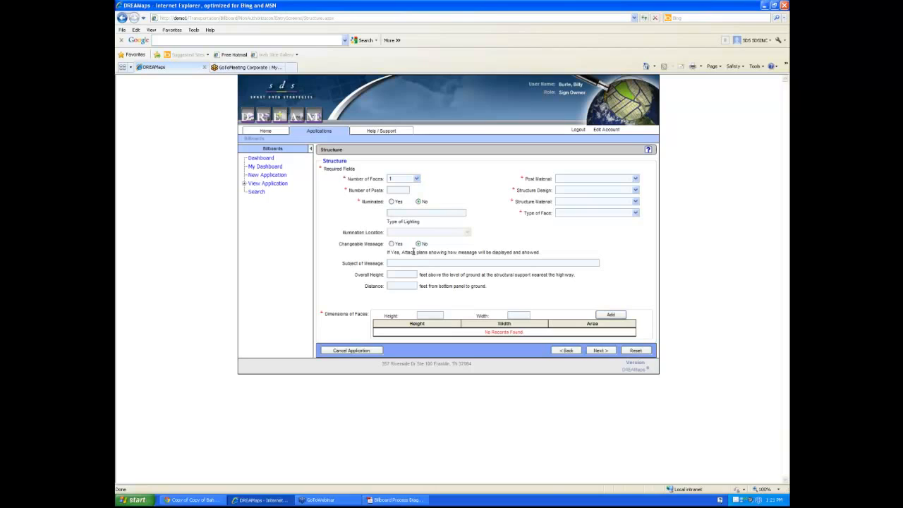
# Describe the structure: 2 posts, Metal posts, Single design, Metal, Painted Bulletin Board face
pyautogui.click(399, 189)
pyautogui.click(582, 179)
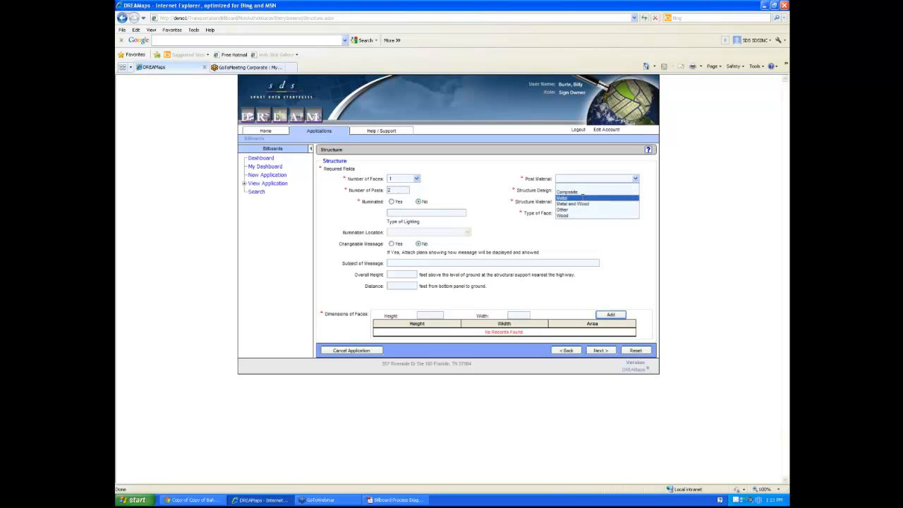
pyautogui.click(582, 198)
pyautogui.click(582, 190)
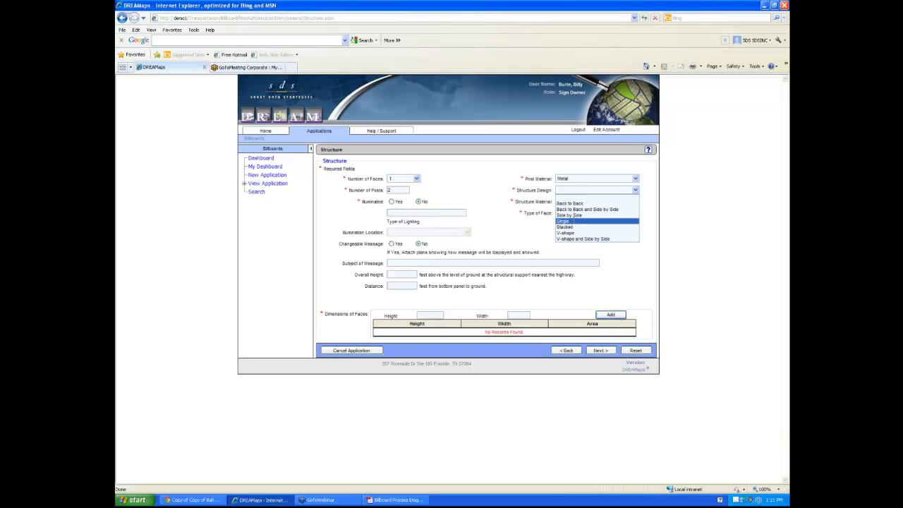
pyautogui.click(568, 221)
pyautogui.click(568, 201)
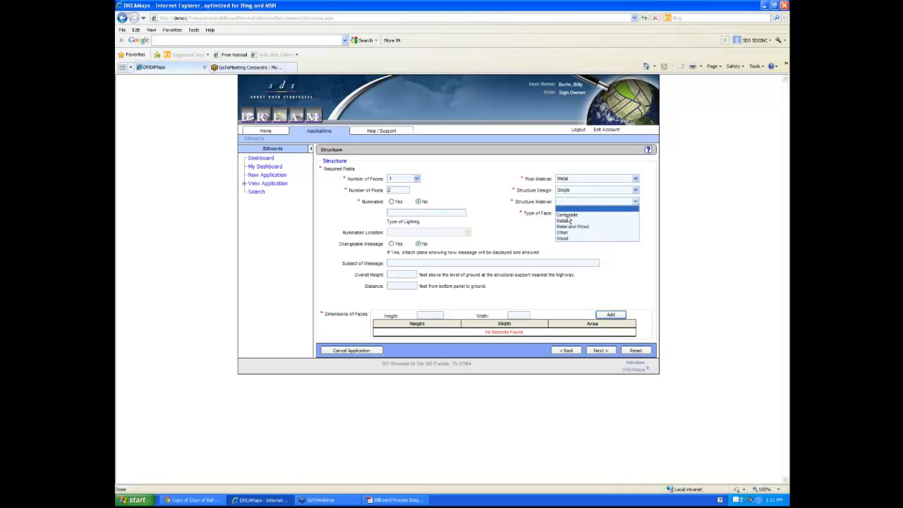
pyautogui.click(569, 221)
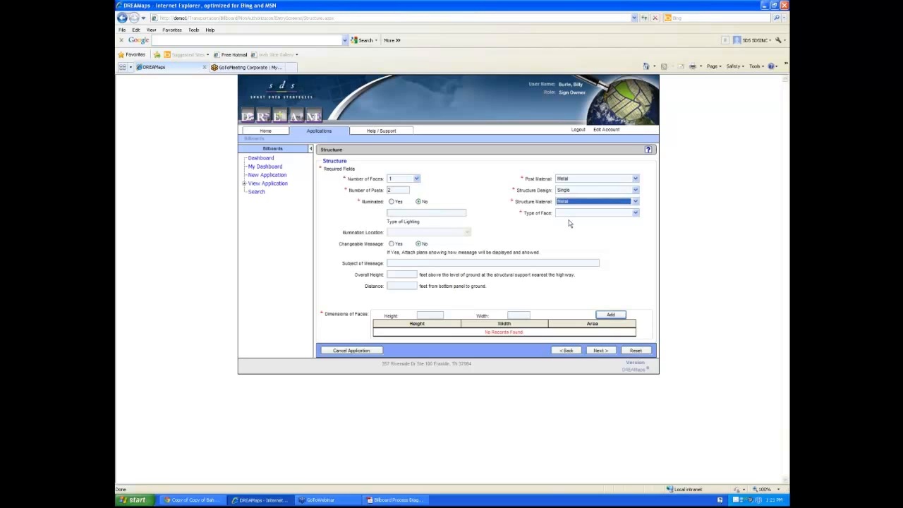
pyautogui.click(569, 212)
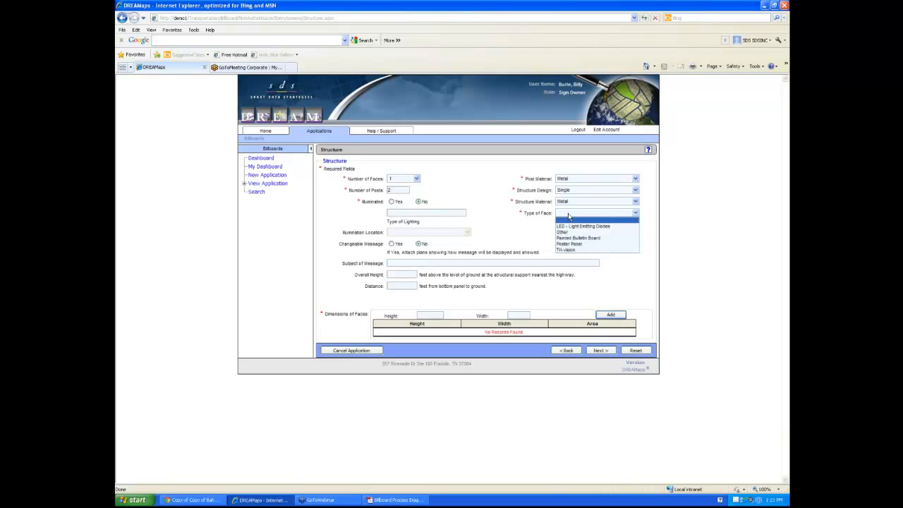
pyautogui.click(583, 239)
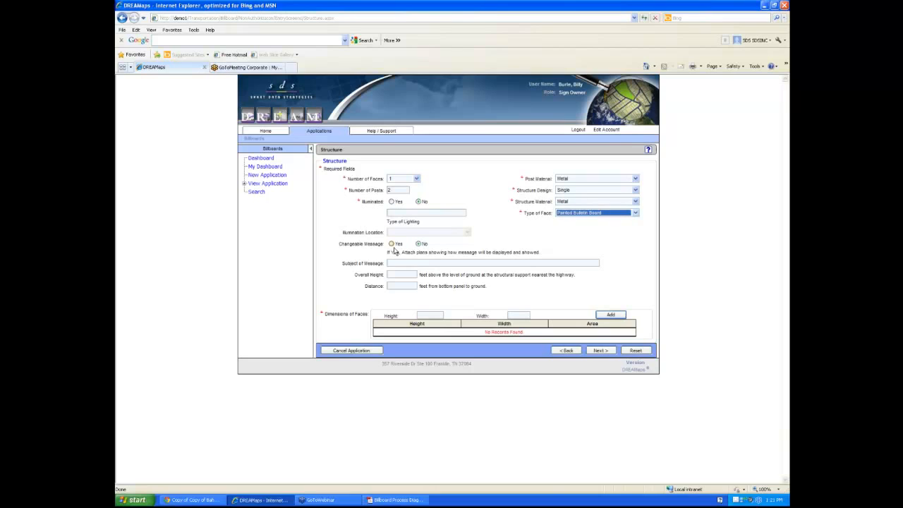
# Add a face of height 25 and width 35, then continue
pyautogui.click(425, 322)
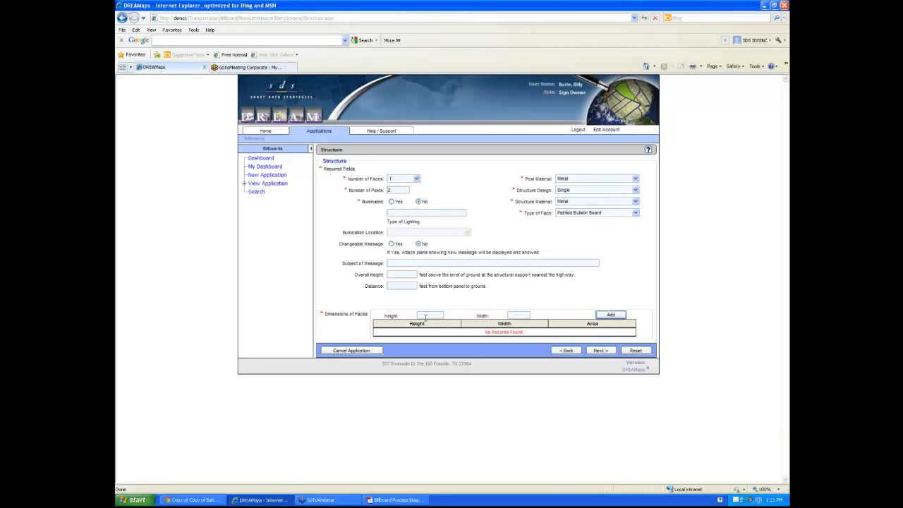
pyautogui.click(426, 315)
pyautogui.write('25')
pyautogui.click(511, 316)
pyautogui.write('35')
pyautogui.click(610, 315)
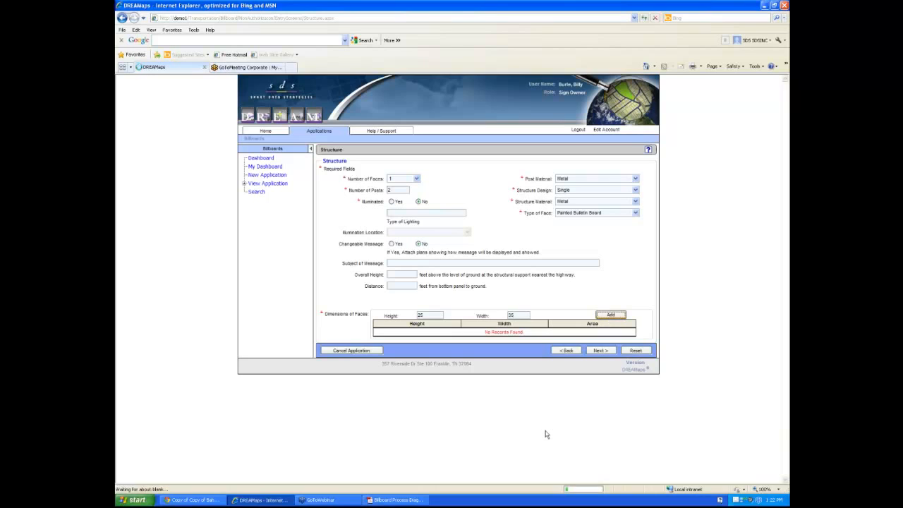
pyautogui.click(600, 351)
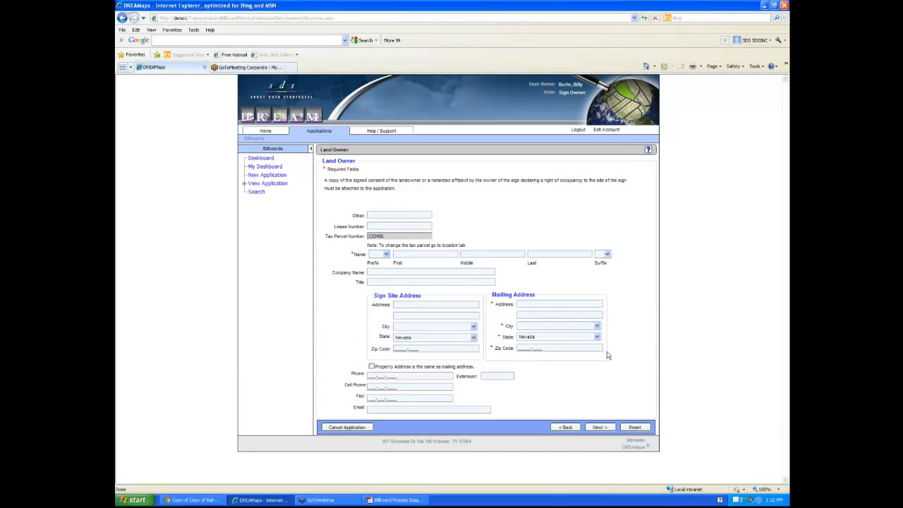
# Enter the land owner's name with prefix MR, first name and last name
pyautogui.click(386, 254)
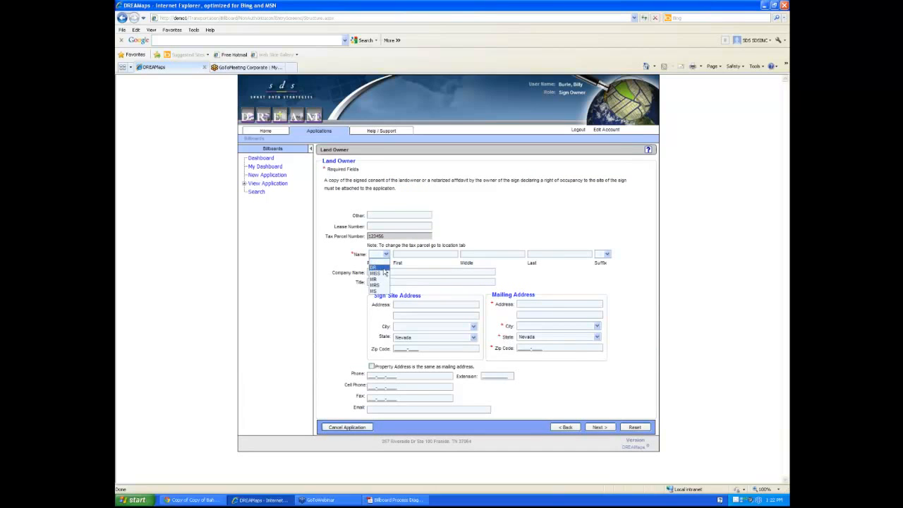
pyautogui.click(384, 270)
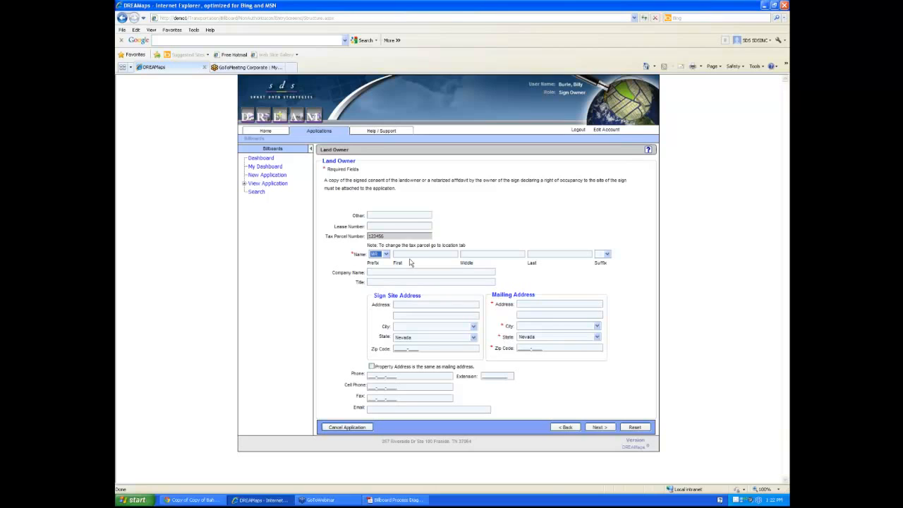
pyautogui.click(411, 256)
pyautogui.write('Bob')
pyautogui.click(536, 255)
pyautogui.write('Smith')
# Fill in the owner's mailing street address, city and zip code, then continue
pyautogui.click(547, 303)
pyautogui.click(547, 328)
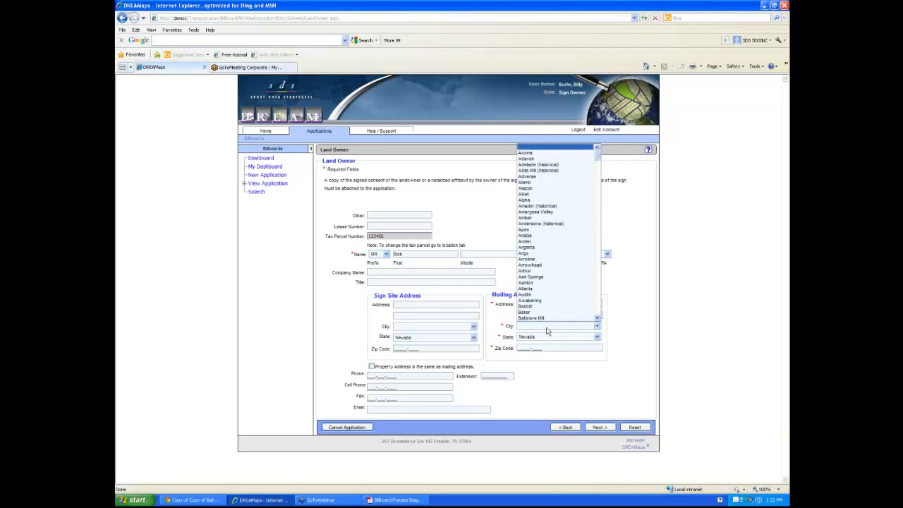
pyautogui.click(544, 318)
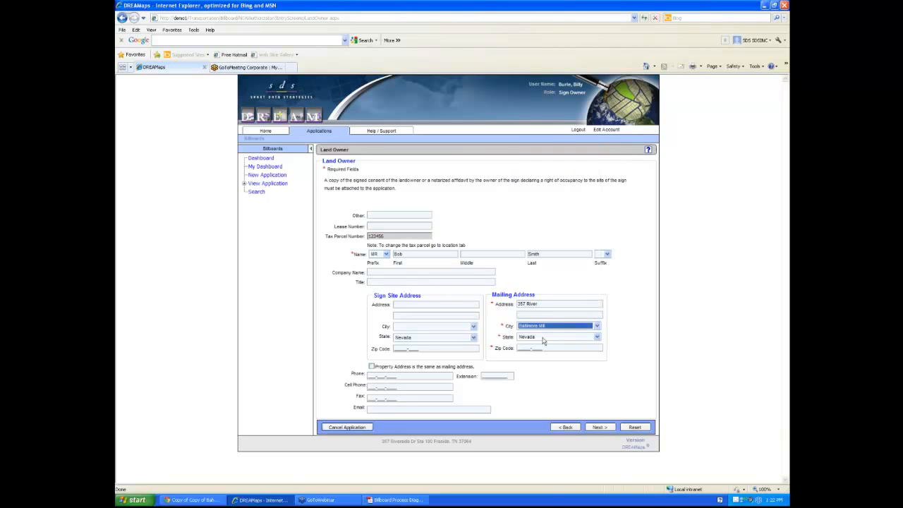
pyautogui.click(524, 348)
pyautogui.write('37')
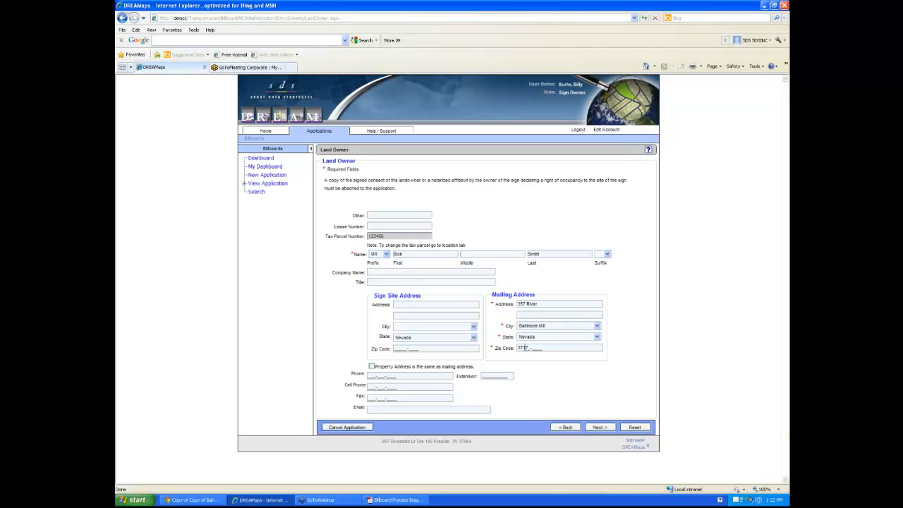
pyautogui.write('174')
pyautogui.click(603, 427)
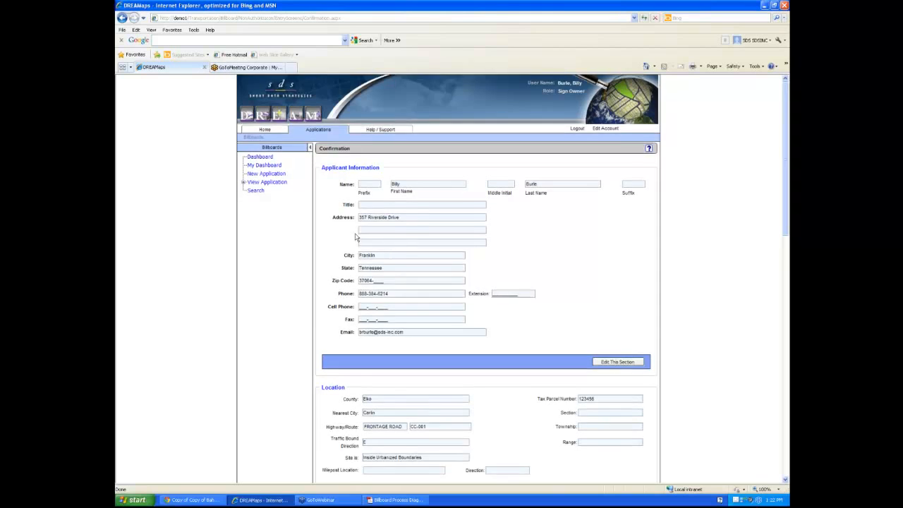
# Review the confirmation summary down to Review & Submit and submit the application
pyautogui.scroll(-2, 355, 237)
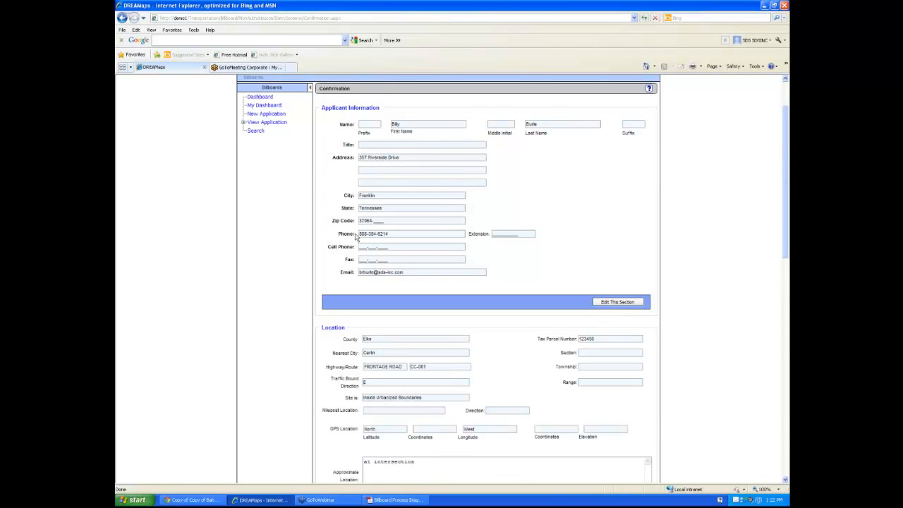
pyautogui.scroll(-10, 355, 237)
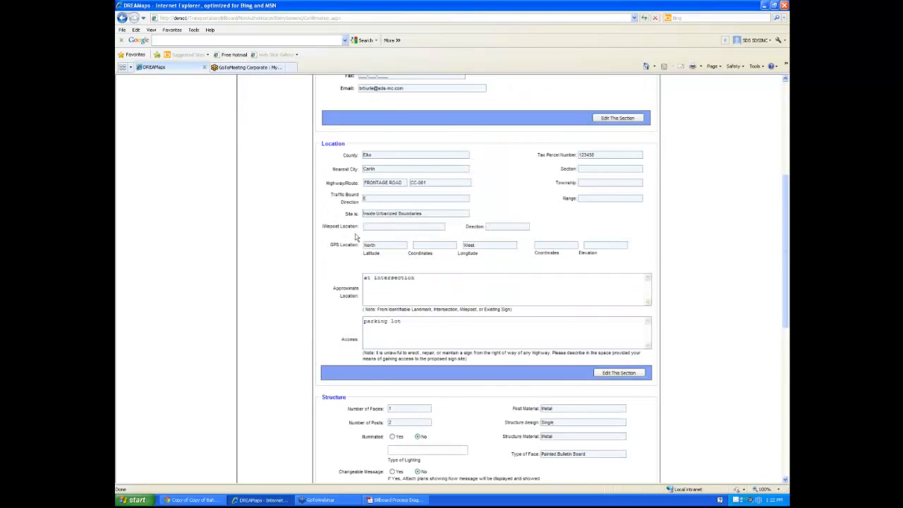
pyautogui.scroll(-8, 355, 236)
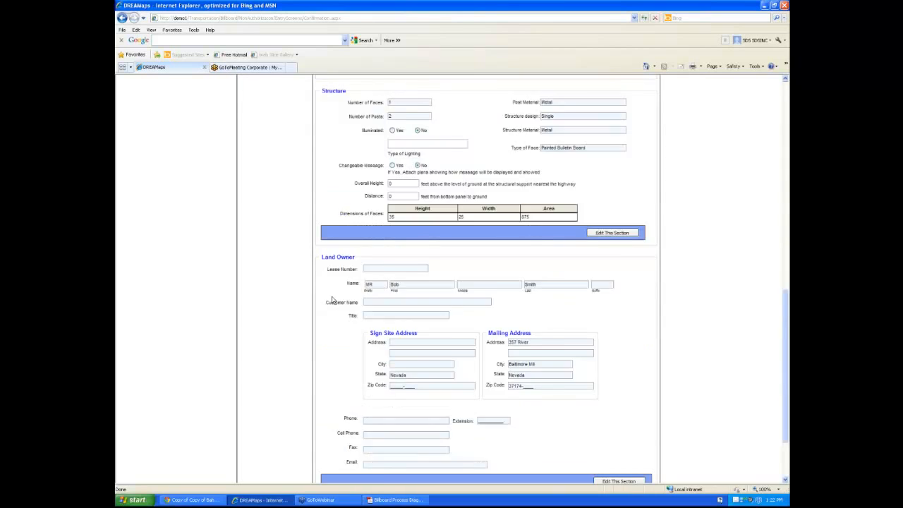
pyautogui.scroll(-1, 332, 301)
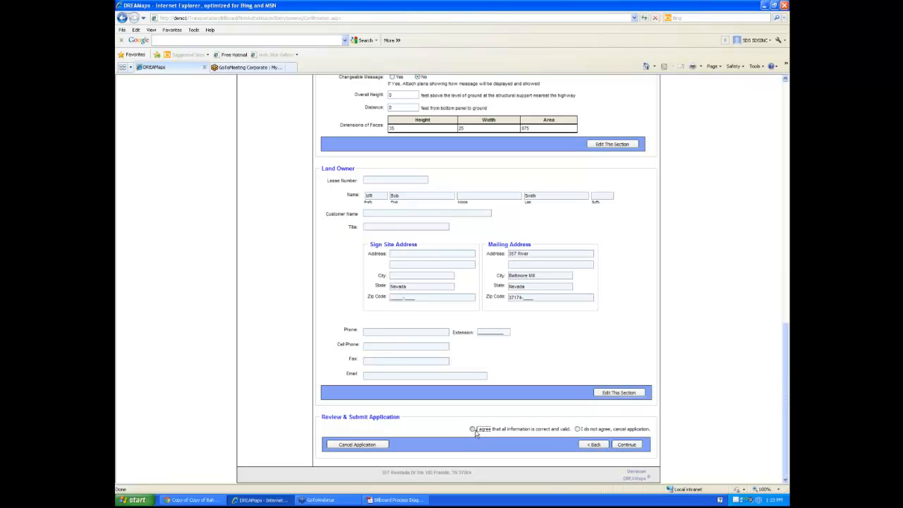
pyautogui.click(625, 447)
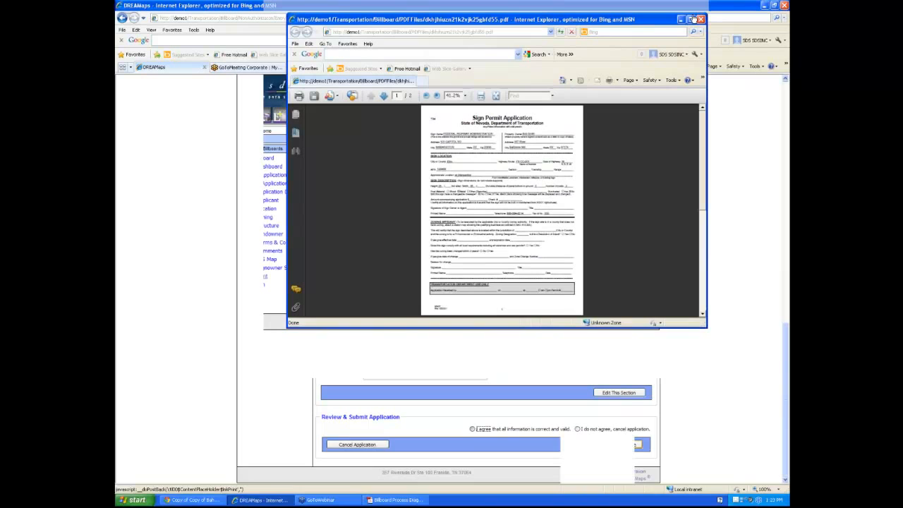
# Maximize the permit PDF, look over the Inspection Report page, then close it
pyautogui.click(691, 19)
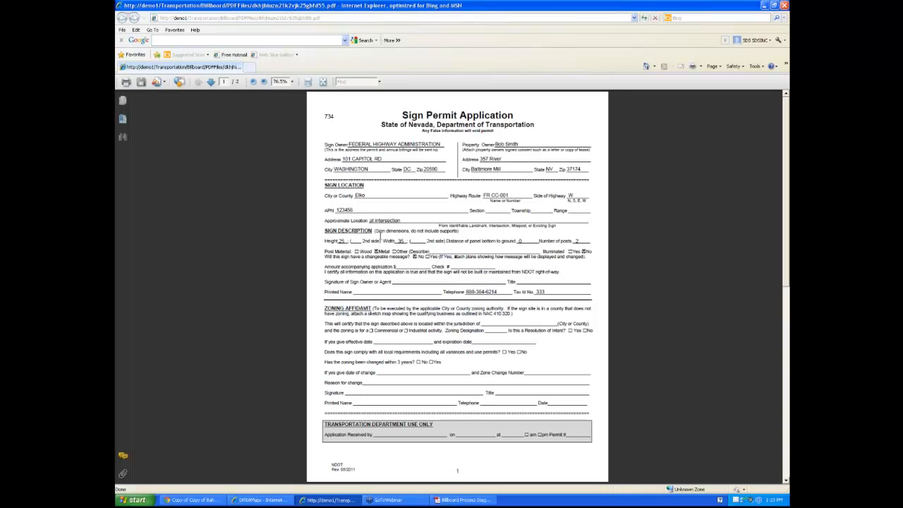
pyautogui.scroll(-3, 383, 238)
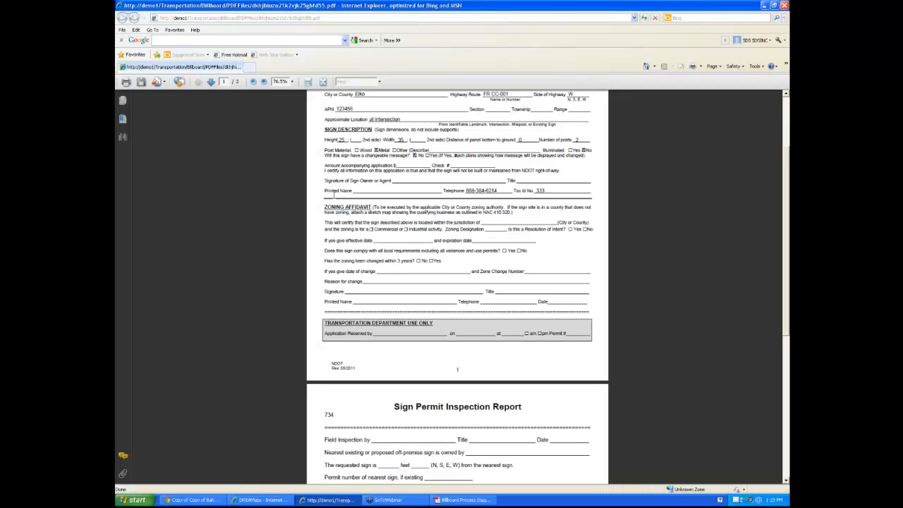
pyautogui.click(783, 5)
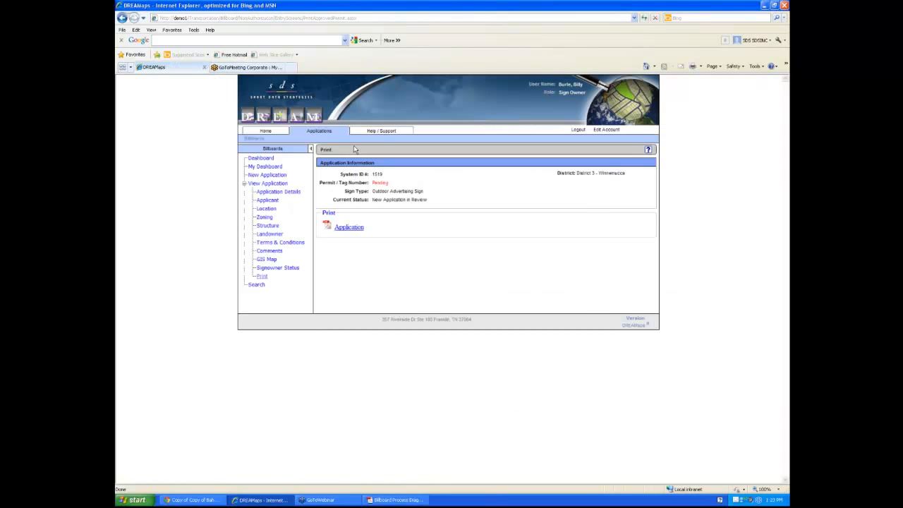
# Log out and sign back in with the coordinator's user name and password
pyautogui.click(590, 136)
pyautogui.write('davef')
pyautogui.press('Tab')
pyautogui.write('•••••')
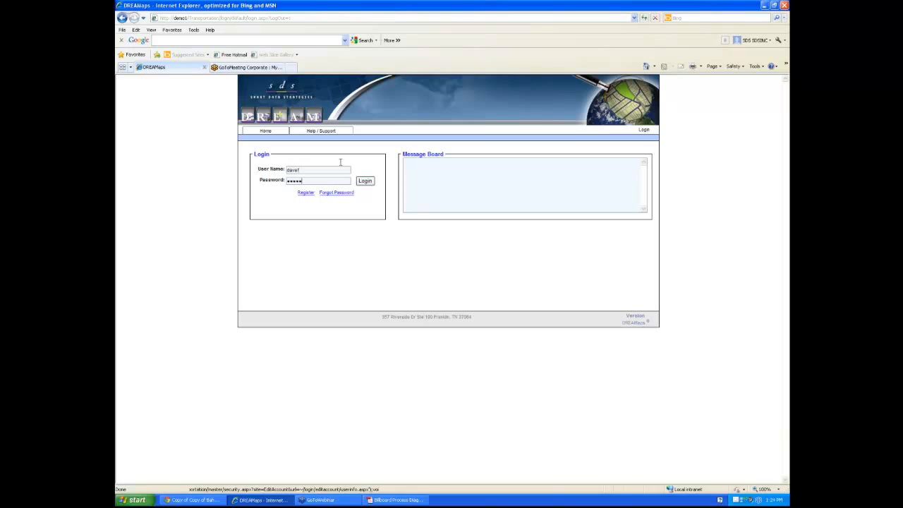
pyautogui.write('•')
pyautogui.click(365, 181)
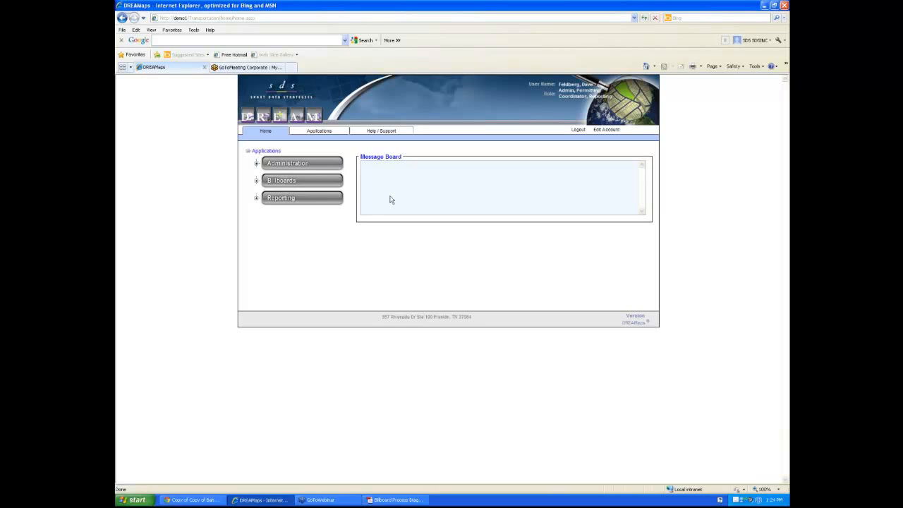
# Redraw the billboard permit dashboard charts at Large size in 3D style
pyautogui.click(256, 181)
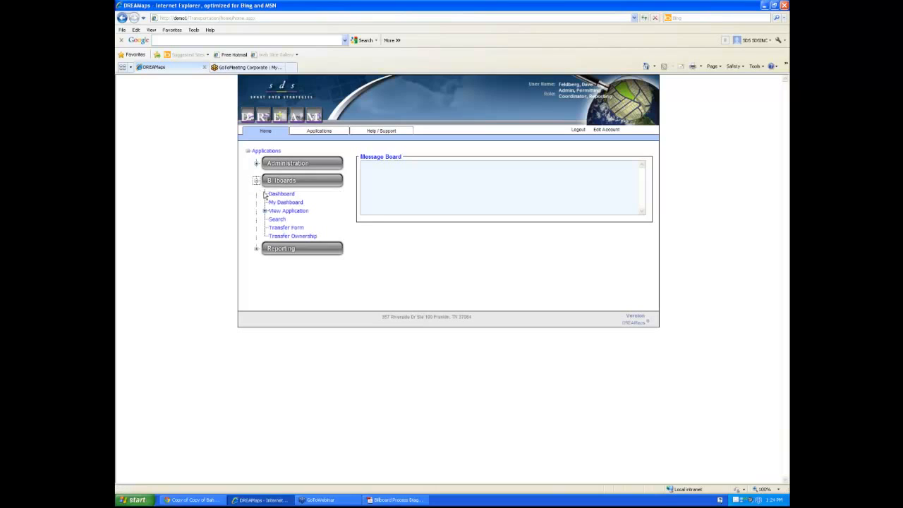
pyautogui.click(280, 196)
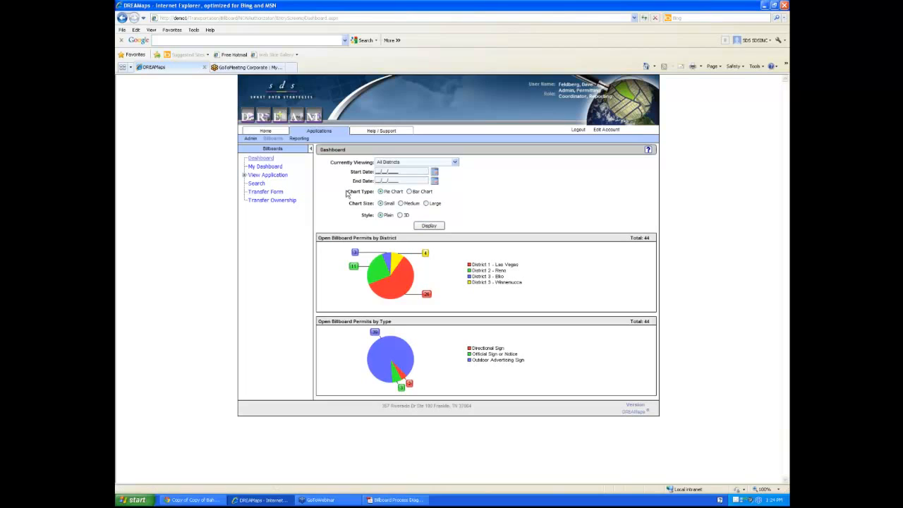
pyautogui.click(426, 203)
pyautogui.click(400, 215)
pyautogui.click(436, 229)
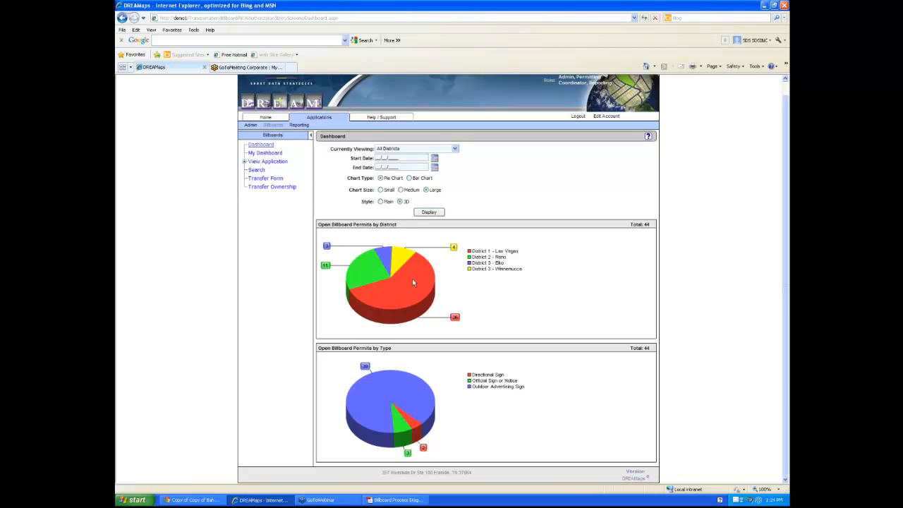
# Check the chart slice details, then show My Dashboard's stage counts
pyautogui.moveTo(413, 282)
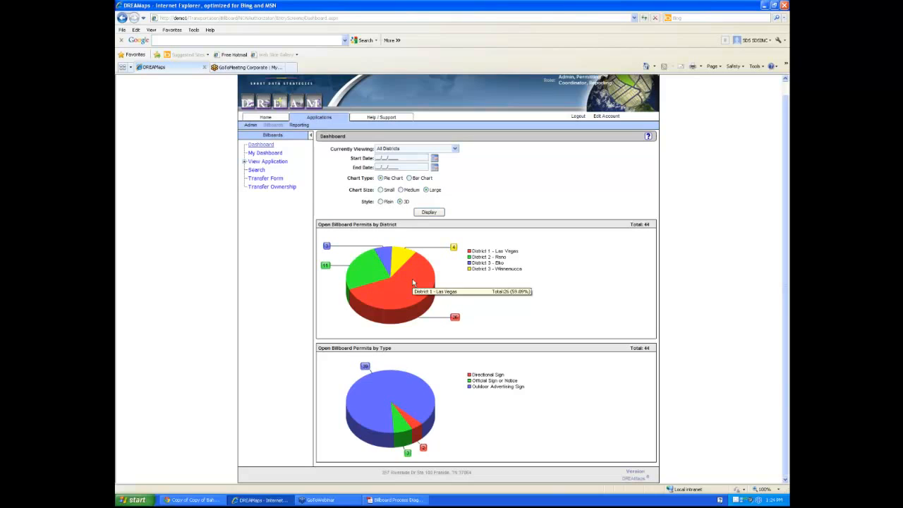
pyautogui.moveTo(392, 417)
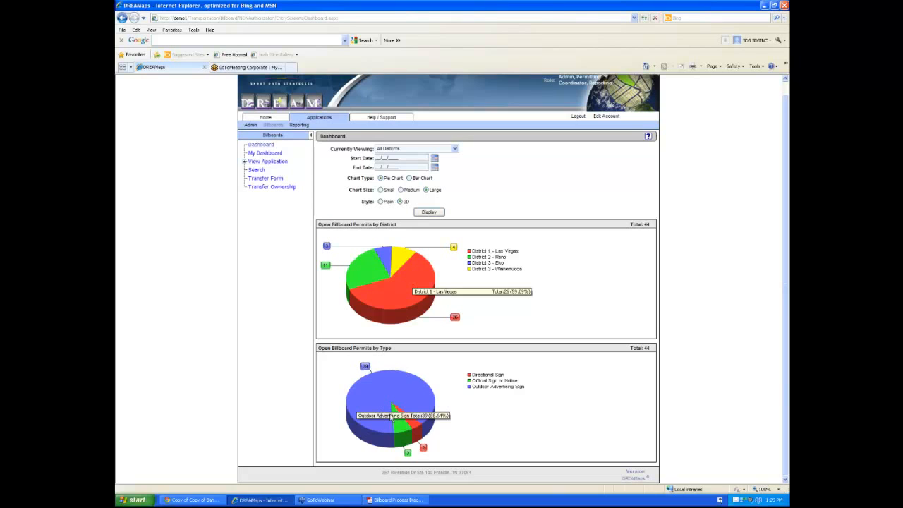
pyautogui.scroll(1, 337, 310)
pyautogui.click(256, 168)
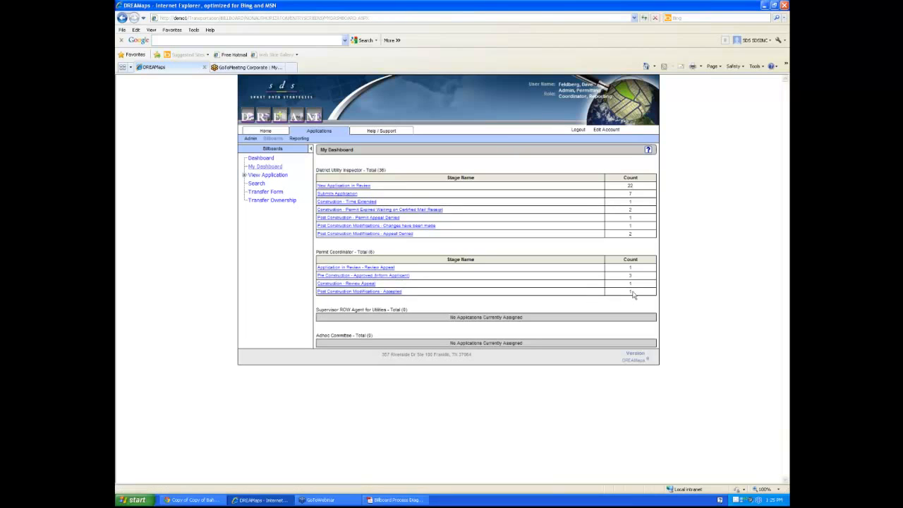
# List the New Application in Review entries and open application 1519's details
pyautogui.moveTo(632, 295); pyautogui.dragTo(334, 246)
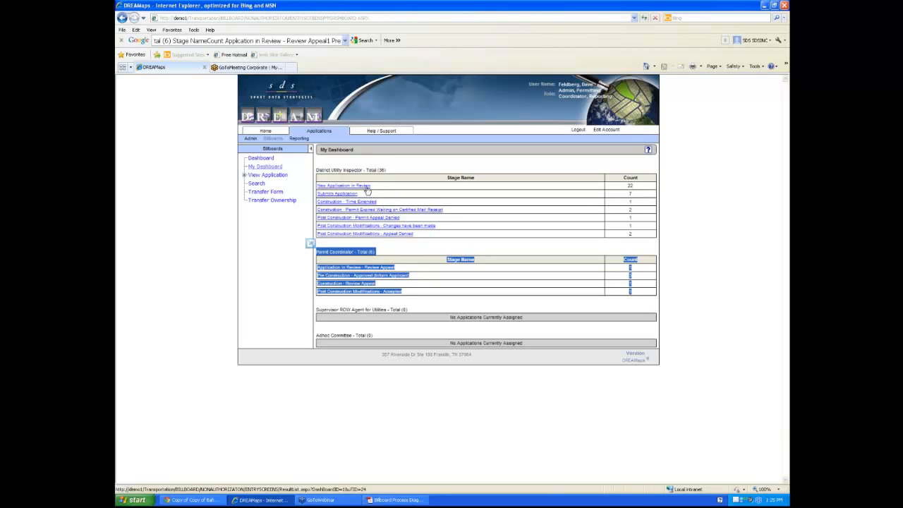
pyautogui.click(458, 209)
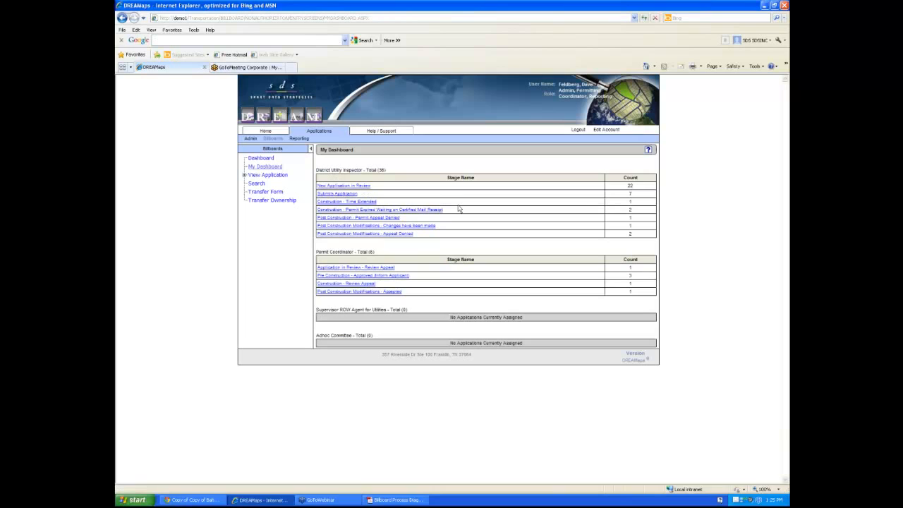
pyautogui.click(359, 186)
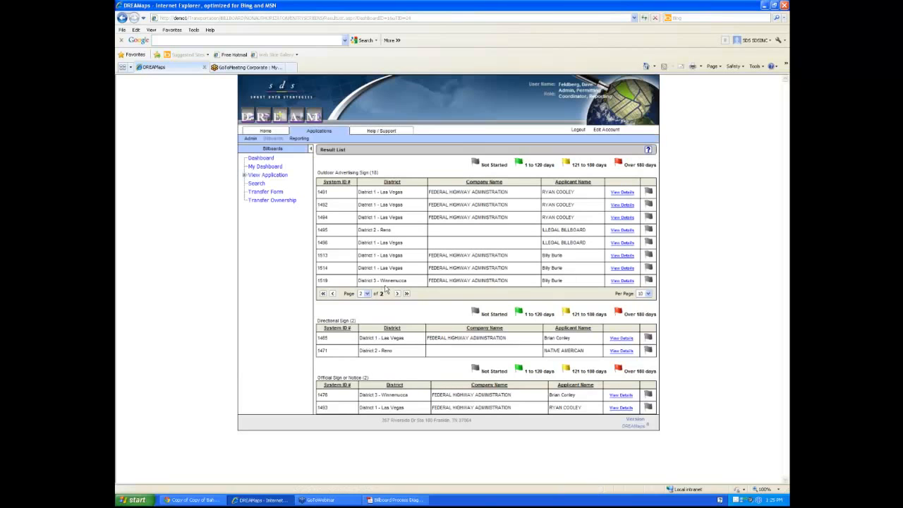
pyautogui.click(613, 281)
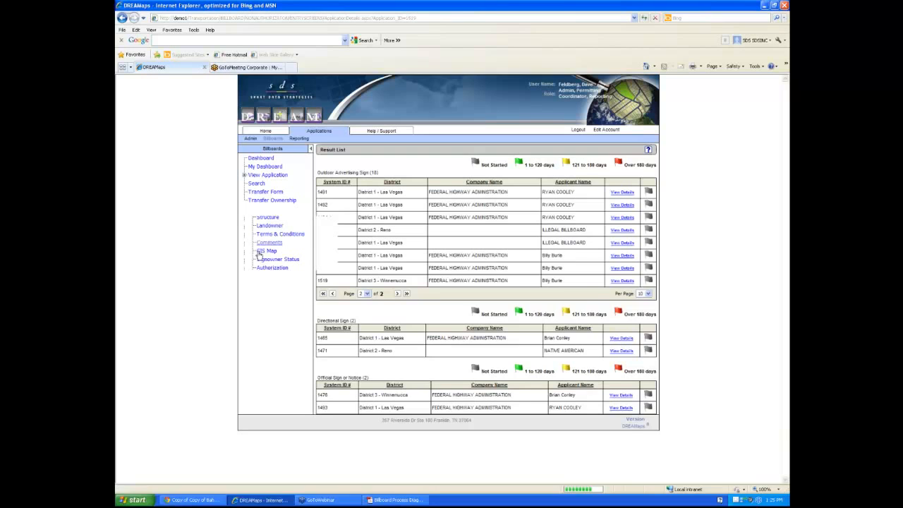
# Mark application 1519's information as received and accepted, and submit the answers
pyautogui.click(262, 268)
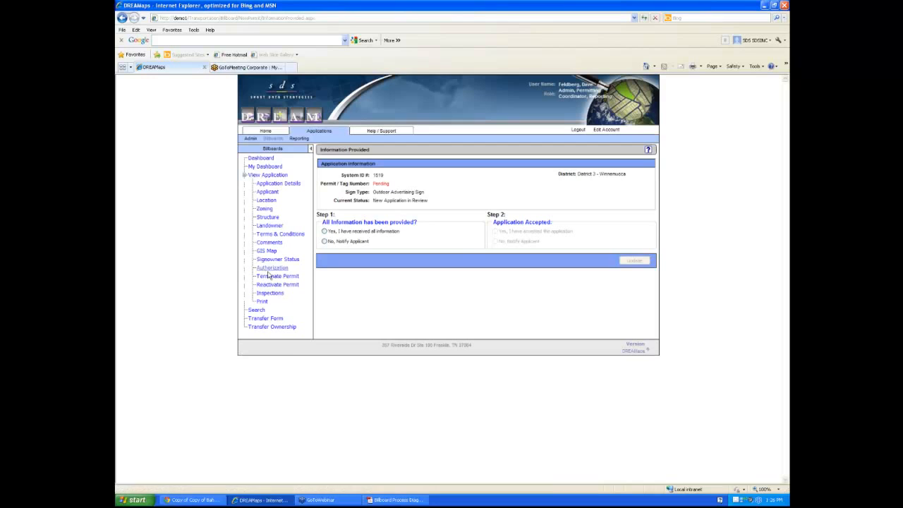
pyautogui.click(360, 232)
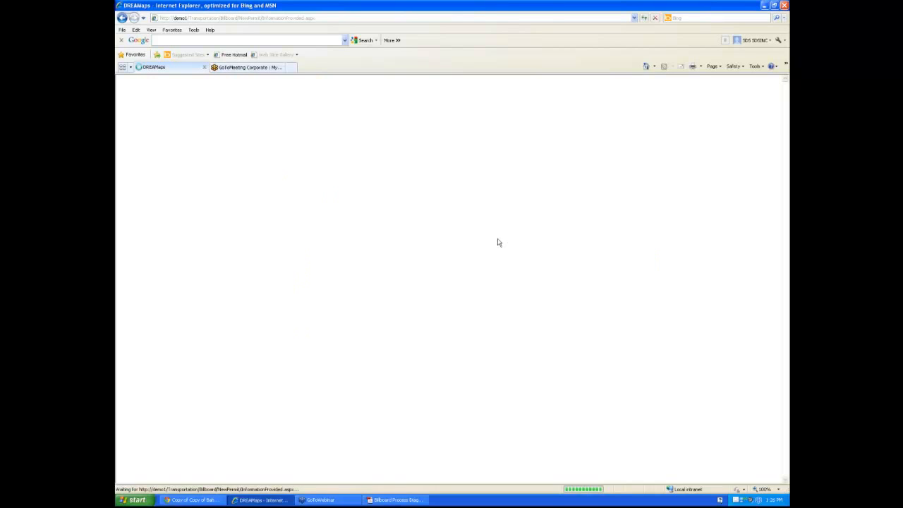
pyautogui.click(495, 231)
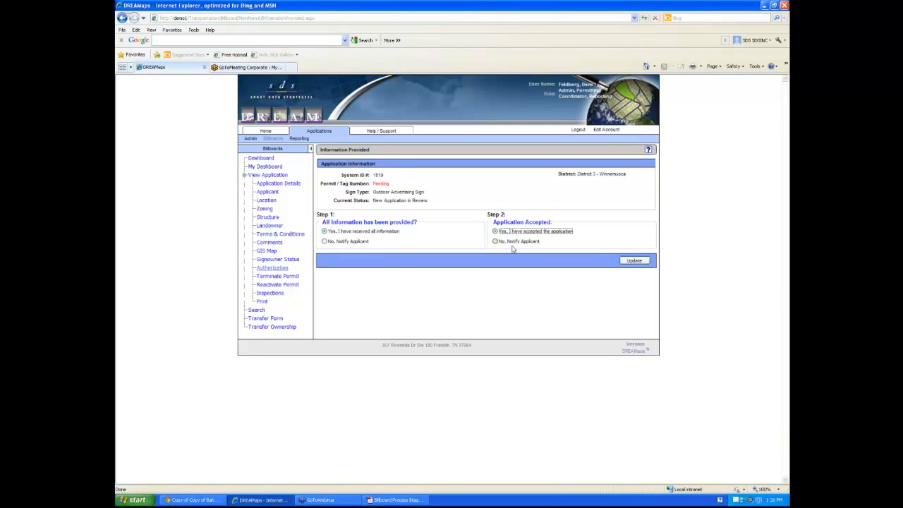
pyautogui.click(635, 262)
pyautogui.click(634, 261)
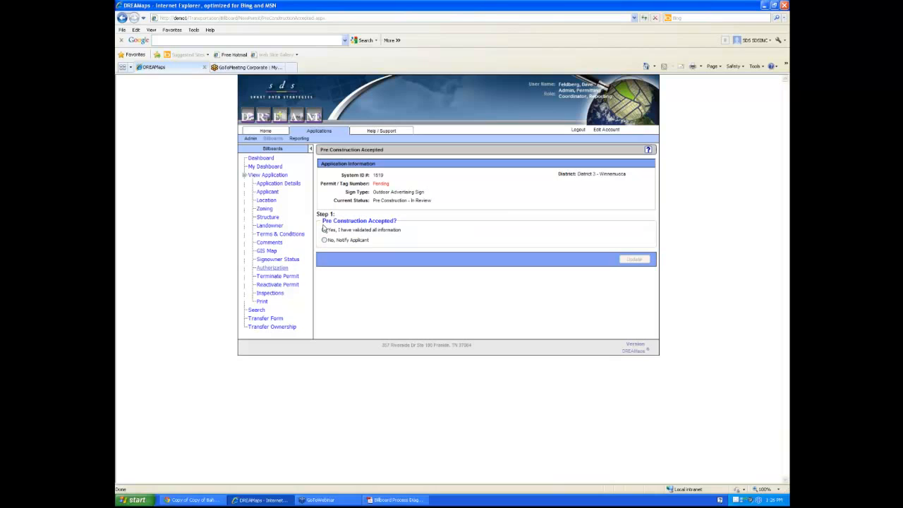
# Confirm the information is validated, submit pre-construction acceptance, and dismiss the connection warning
pyautogui.click(324, 229)
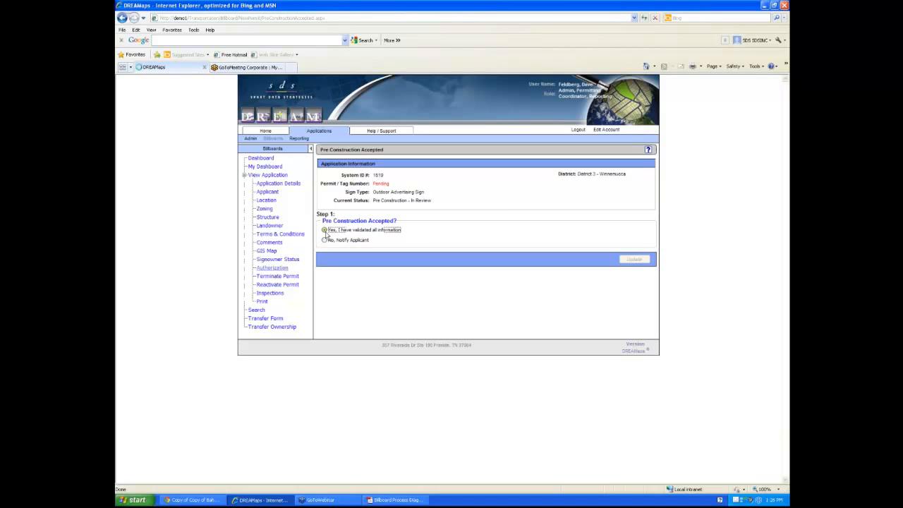
pyautogui.click(622, 261)
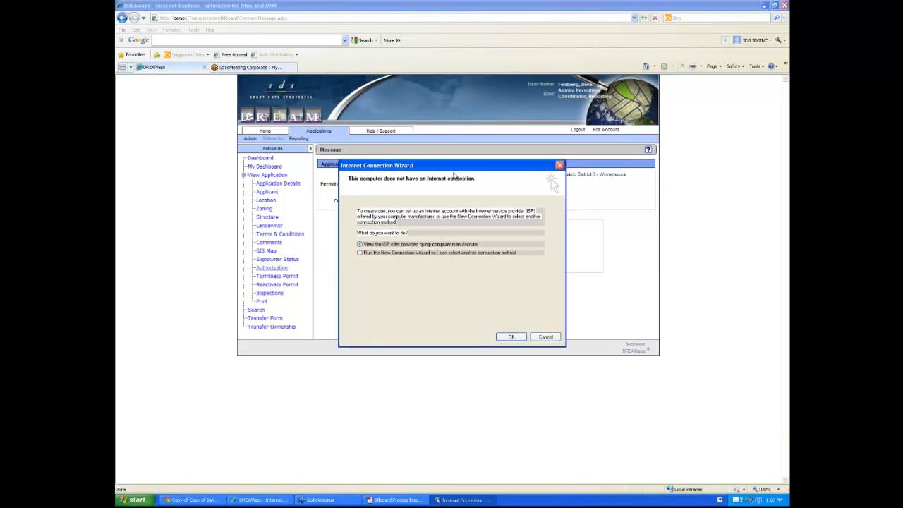
pyautogui.moveTo(454, 174); pyautogui.dragTo(262, 297)
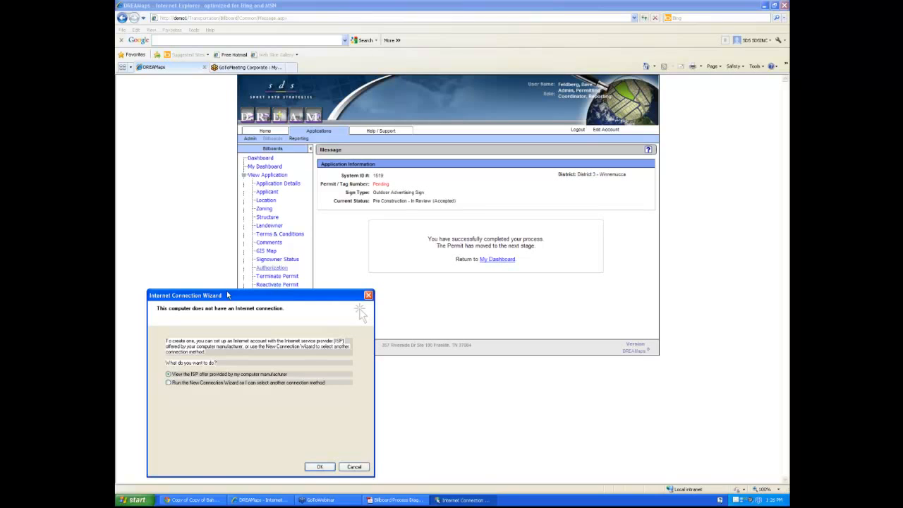
pyautogui.moveTo(227, 295); pyautogui.dragTo(225, 258)
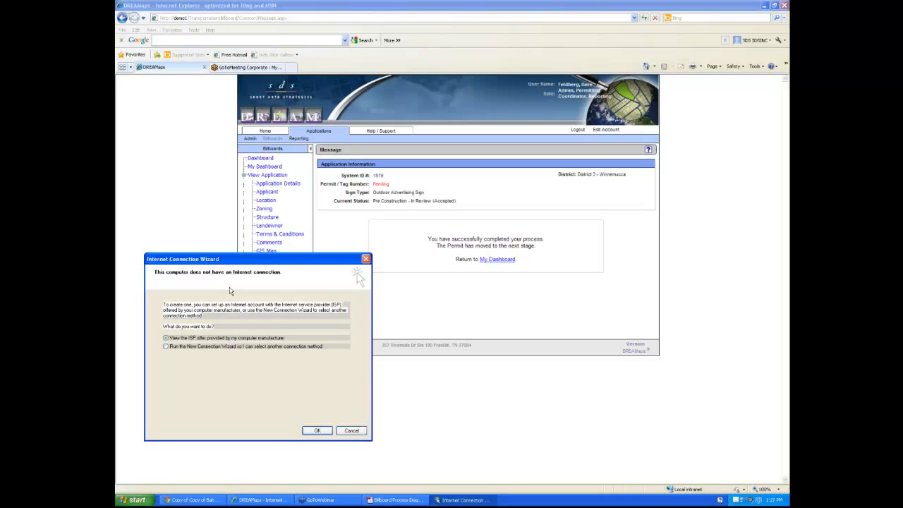
pyautogui.click(365, 259)
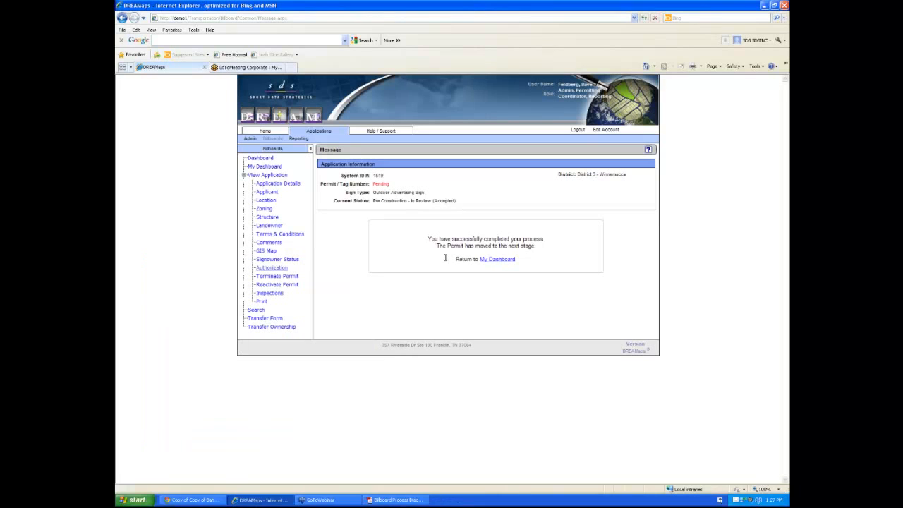
# Open application 1519 from the dashboard counts, mark pre-construction approved, and return to the dashboard
pyautogui.click(491, 263)
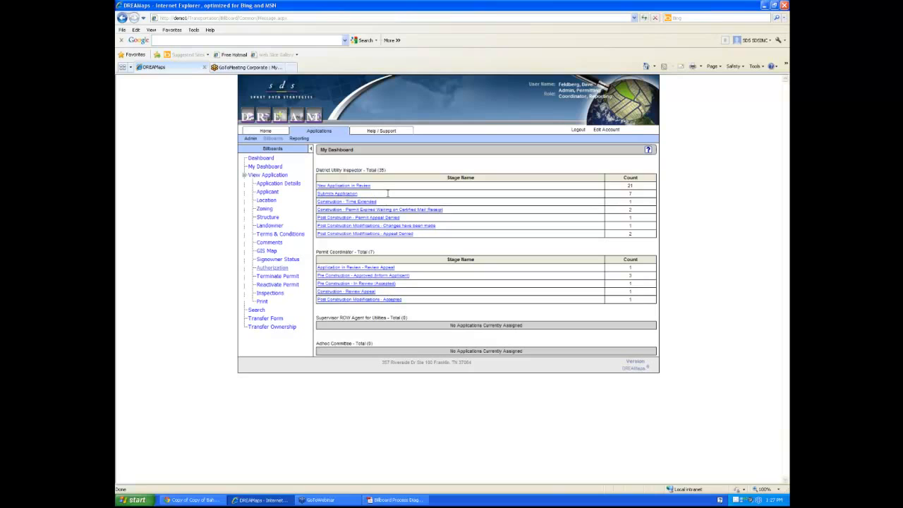
pyautogui.click(621, 196)
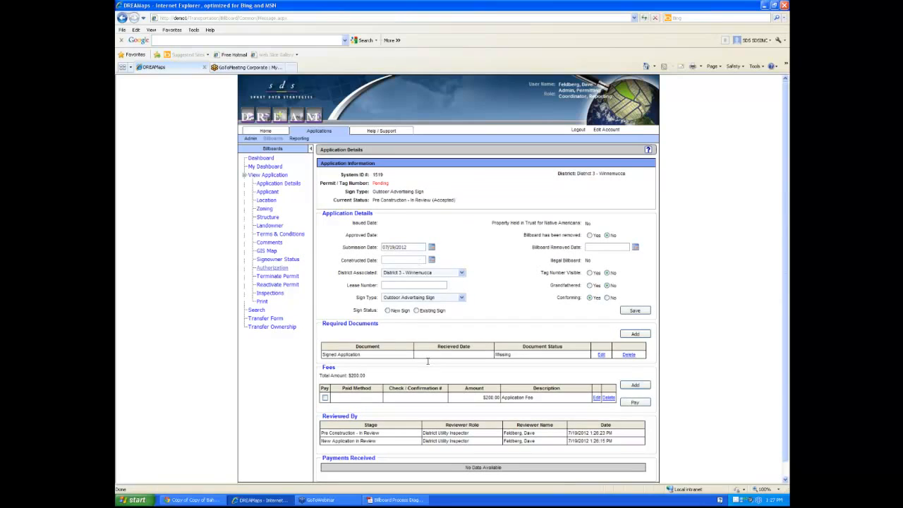
pyautogui.scroll(-1, 429, 367)
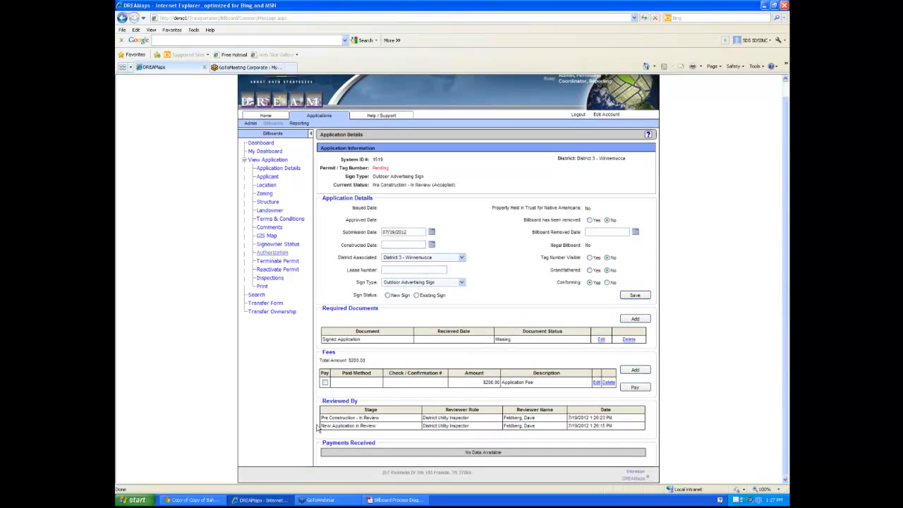
pyautogui.click(260, 259)
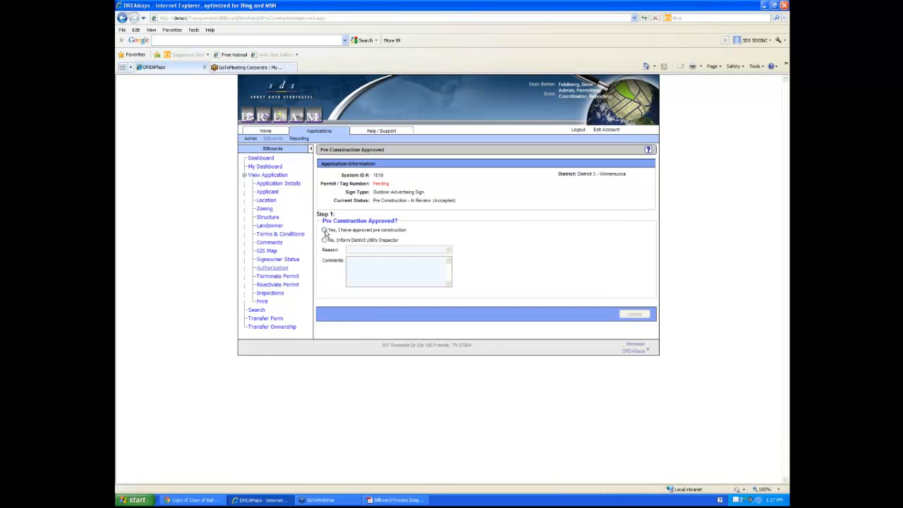
pyautogui.click(324, 230)
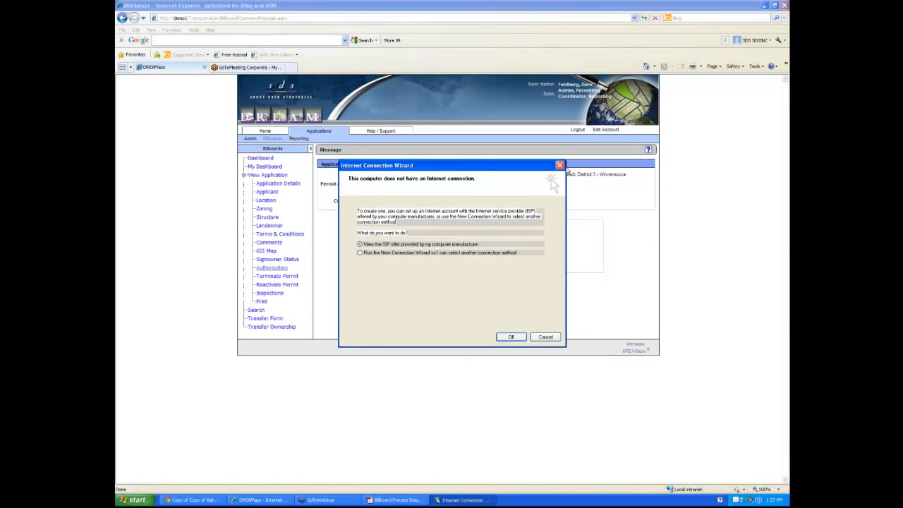
pyautogui.click(559, 165)
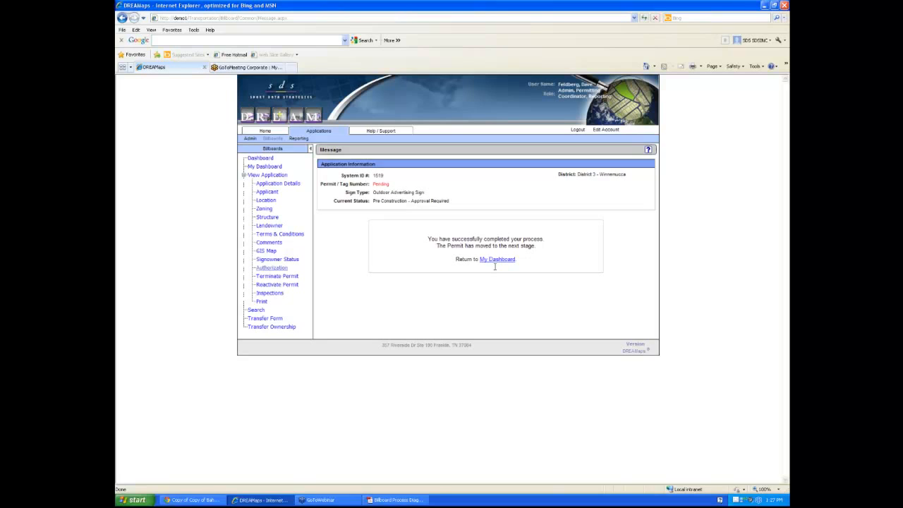
pyautogui.click(497, 262)
# Open application 1519's authorization step from the Approval Required list
pyautogui.click(373, 326)
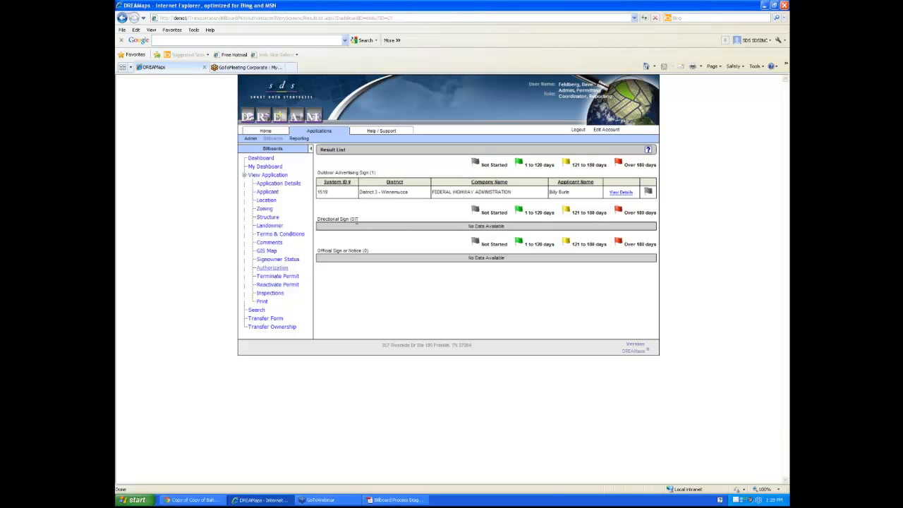
pyautogui.click(621, 192)
pyautogui.scroll(-1, 485, 298)
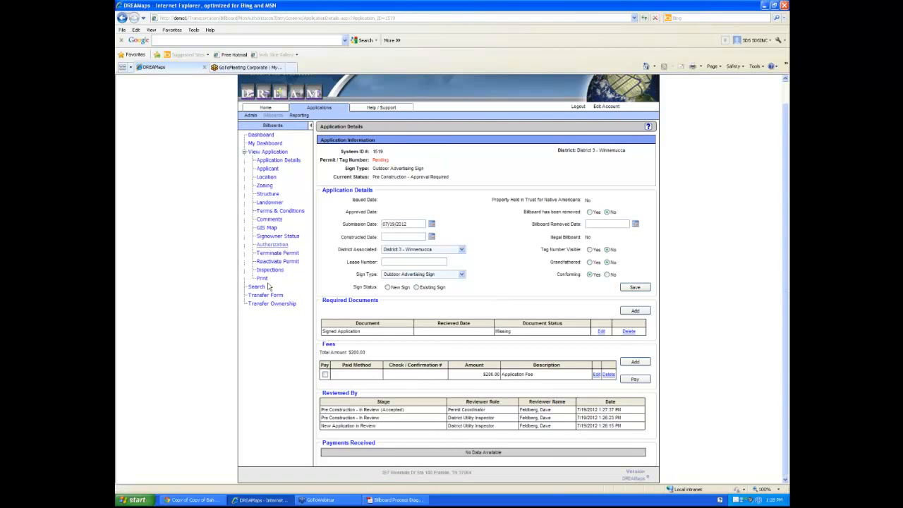
pyautogui.click(270, 246)
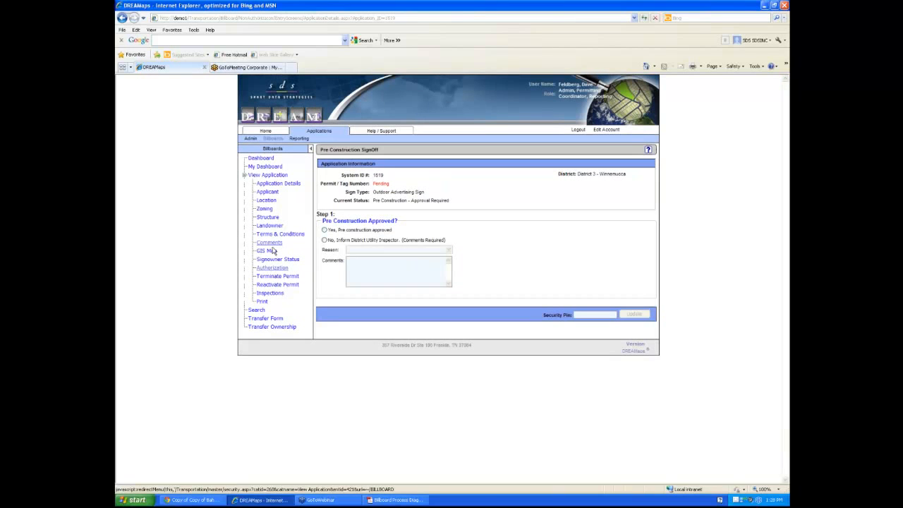
# Approve pre-construction with the security pin, then return to the dashboard
pyautogui.click(324, 229)
pyautogui.click(600, 316)
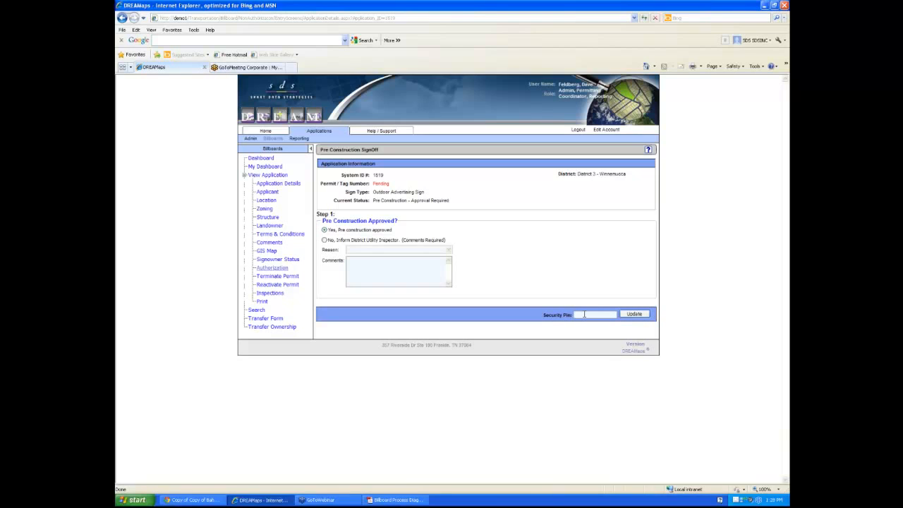
pyautogui.write('••••')
pyautogui.click(632, 316)
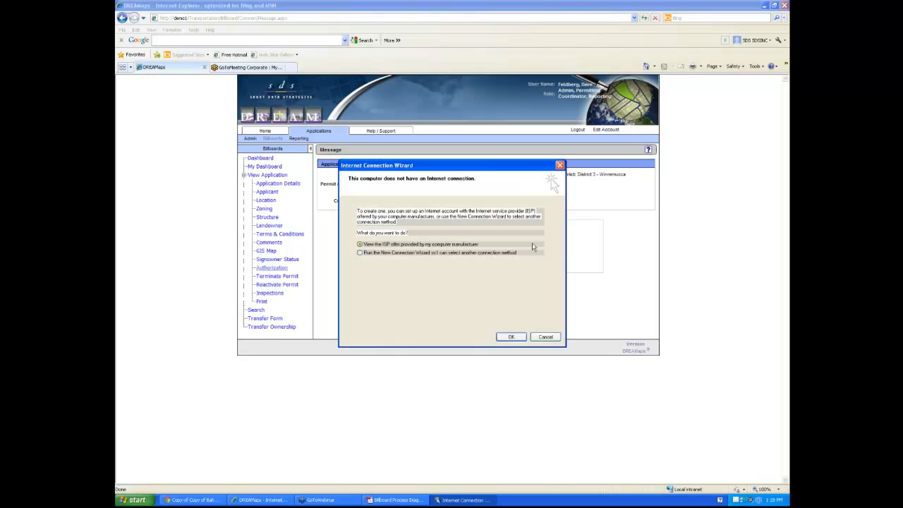
pyautogui.click(559, 166)
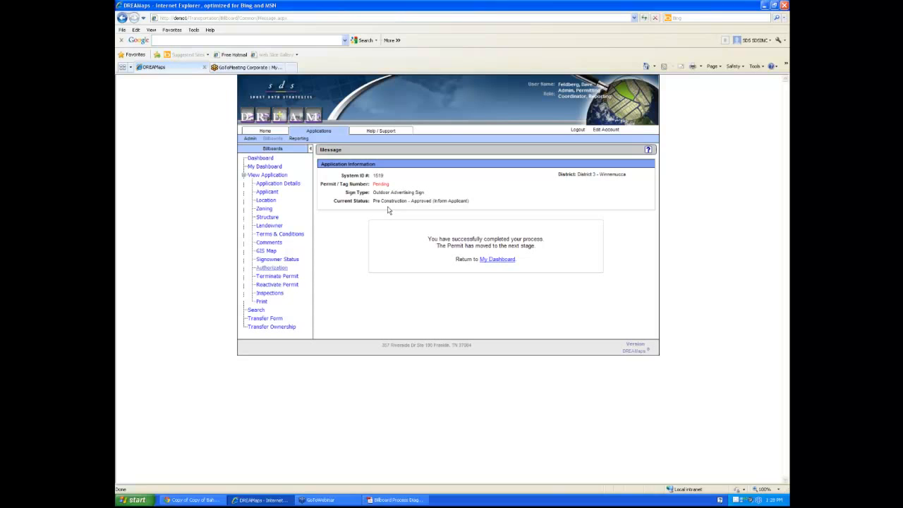
pyautogui.click(498, 260)
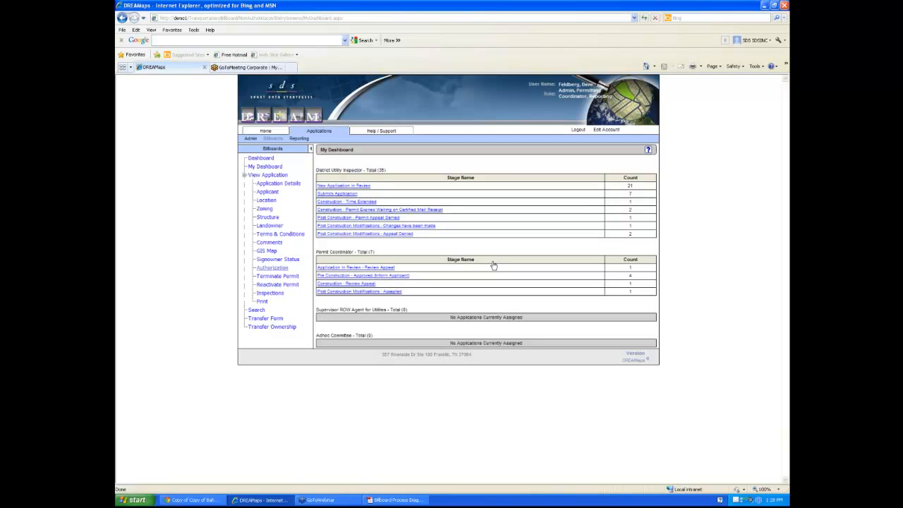
# From the Inform Applicant list, proceed to Step 2 and assign permit tag number 136584 to application 1519
pyautogui.click(405, 276)
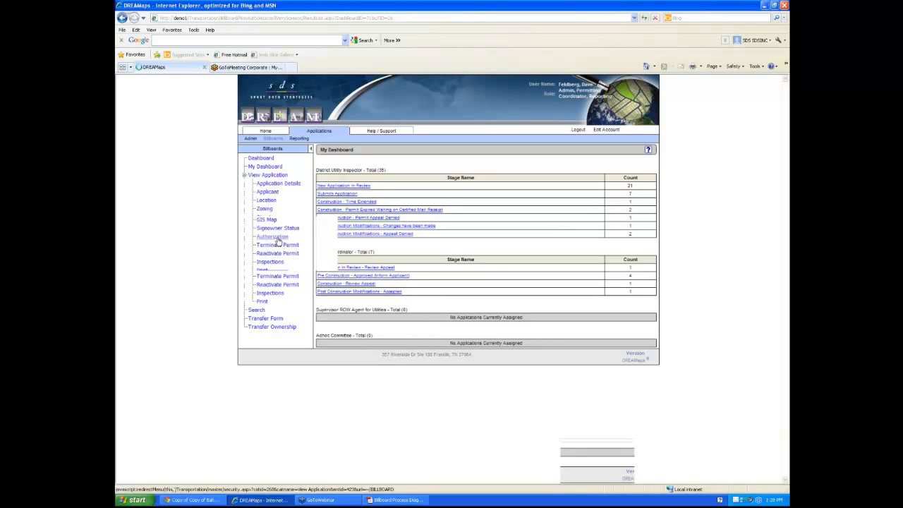
pyautogui.click(277, 238)
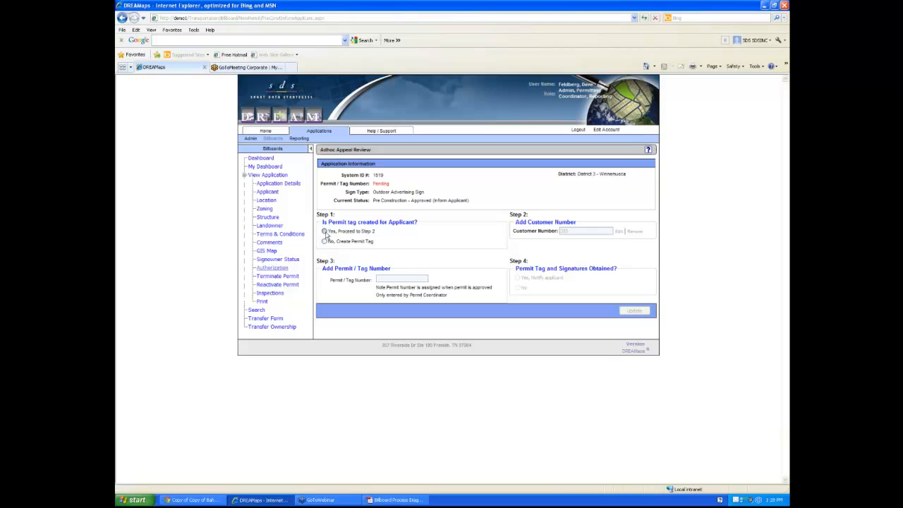
pyautogui.click(324, 232)
pyautogui.click(408, 280)
pyautogui.write('136584')
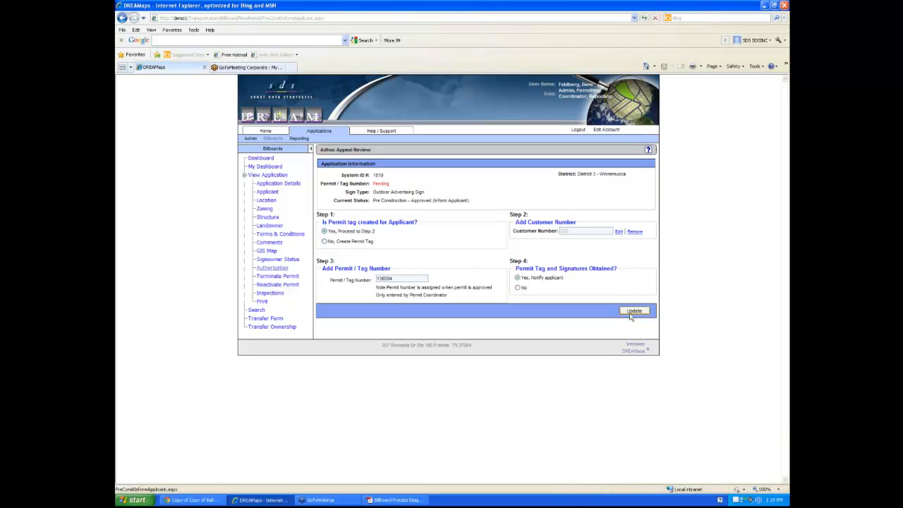
pyautogui.click(632, 311)
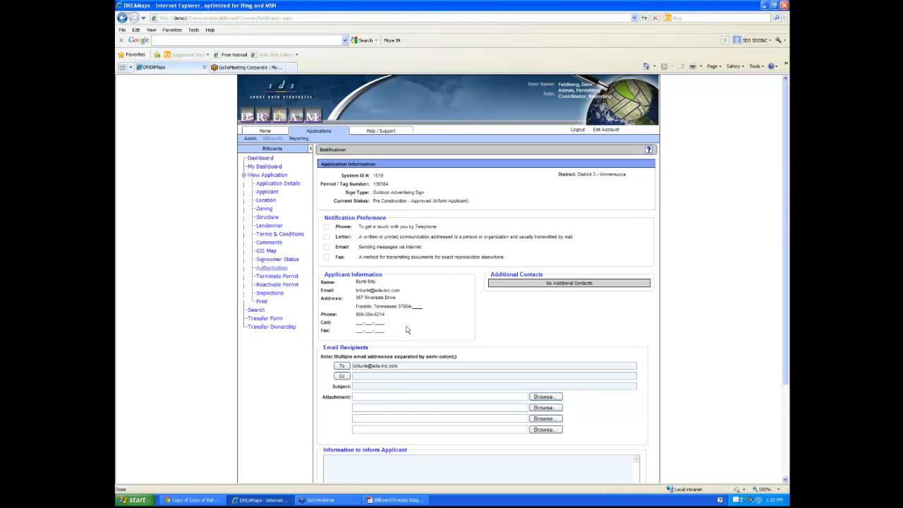
# Send the applicant the message 'Congrats begin construction' and dismiss the connection warning
pyautogui.scroll(-3, 464, 375)
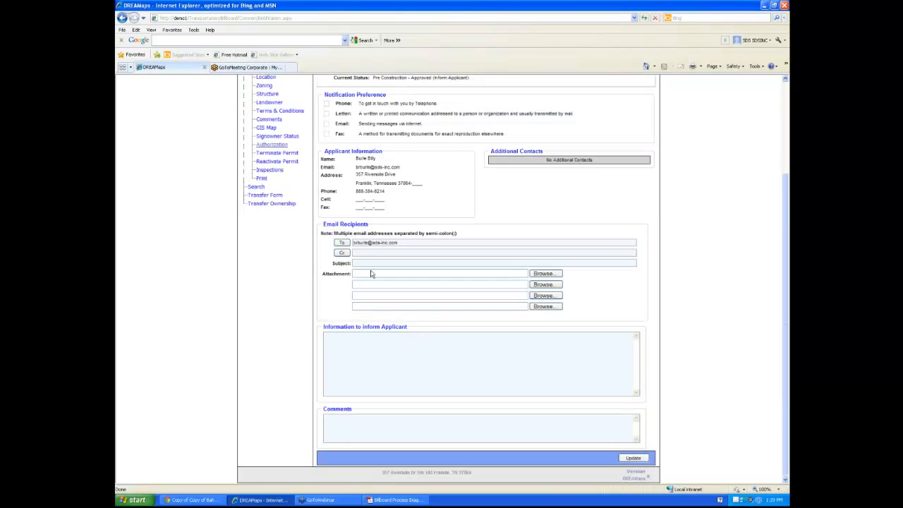
pyautogui.click(365, 358)
pyautogui.write('Congrats begin construction')
pyautogui.click(633, 459)
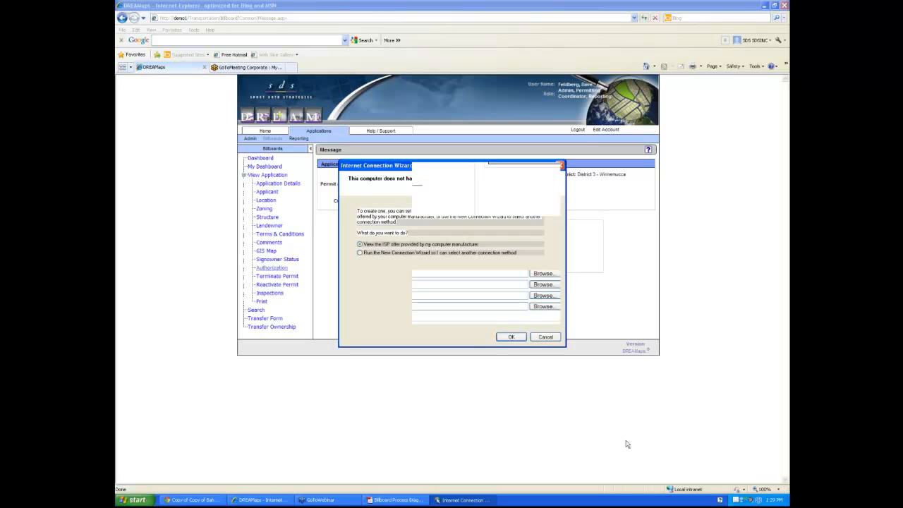
pyautogui.click(561, 166)
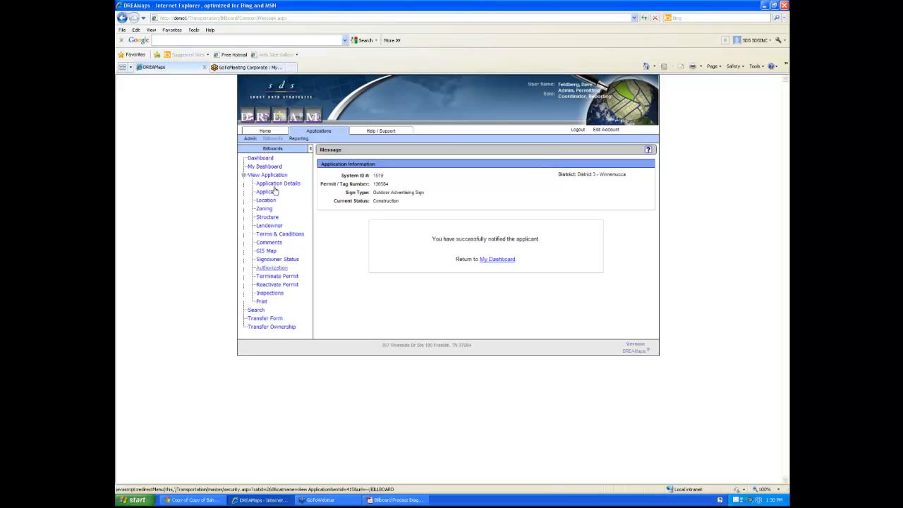
# Log out, sign in with the sign owner's username and password, and search System ID 1519
pyautogui.click(580, 131)
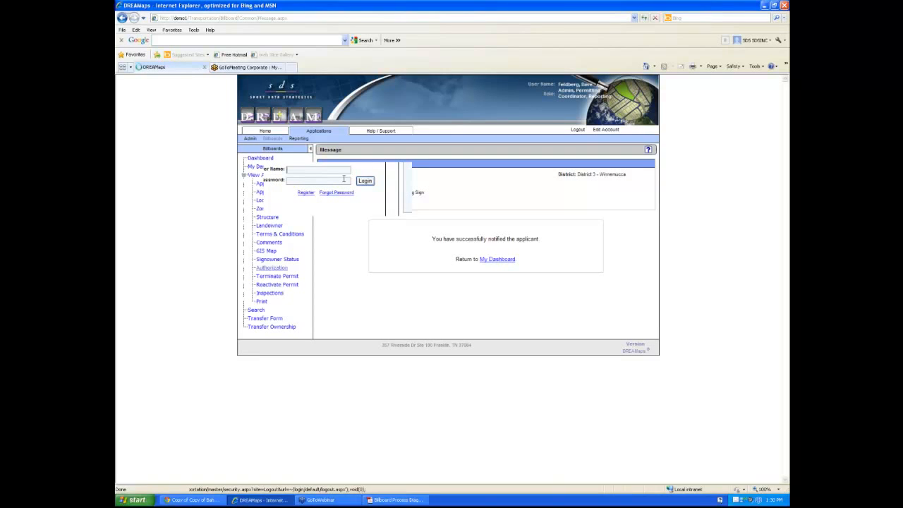
pyautogui.write('signowner')
pyautogui.press('Tab')
pyautogui.write('••')
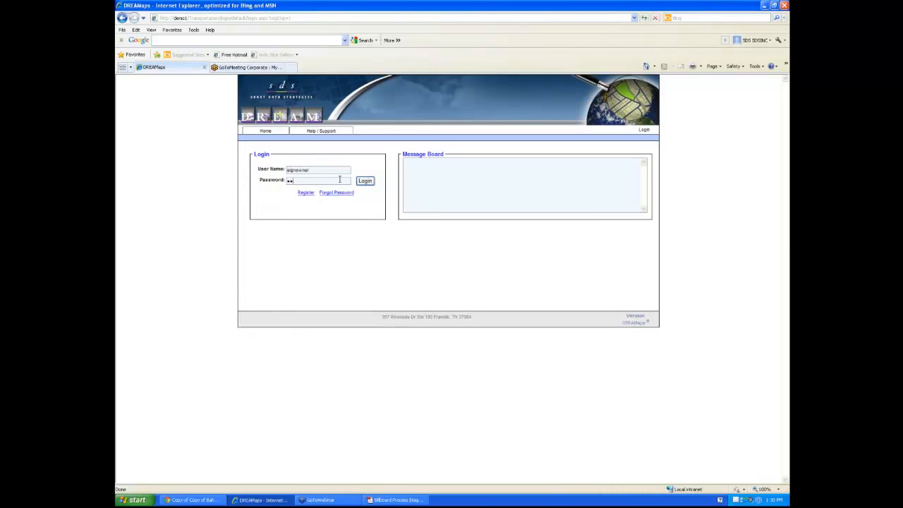
pyautogui.write('•••••')
pyautogui.click(364, 182)
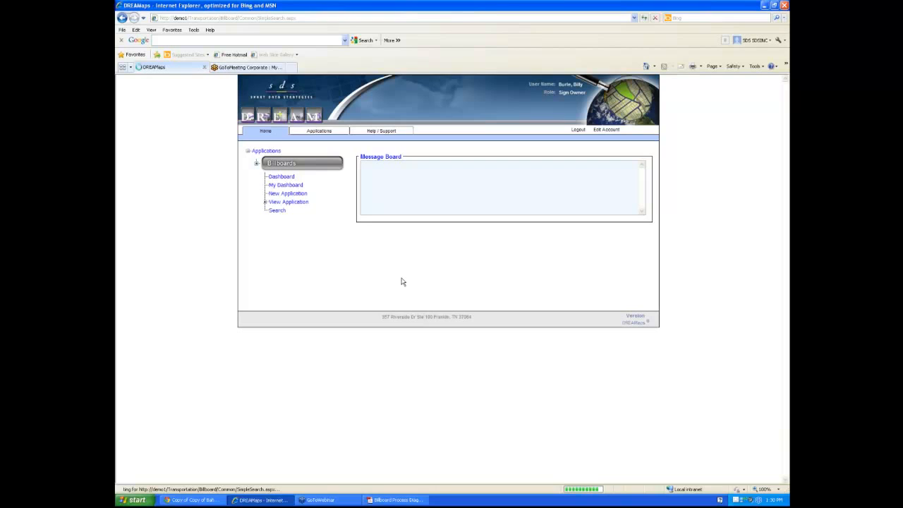
pyautogui.write('1519')
pyautogui.press('Return')
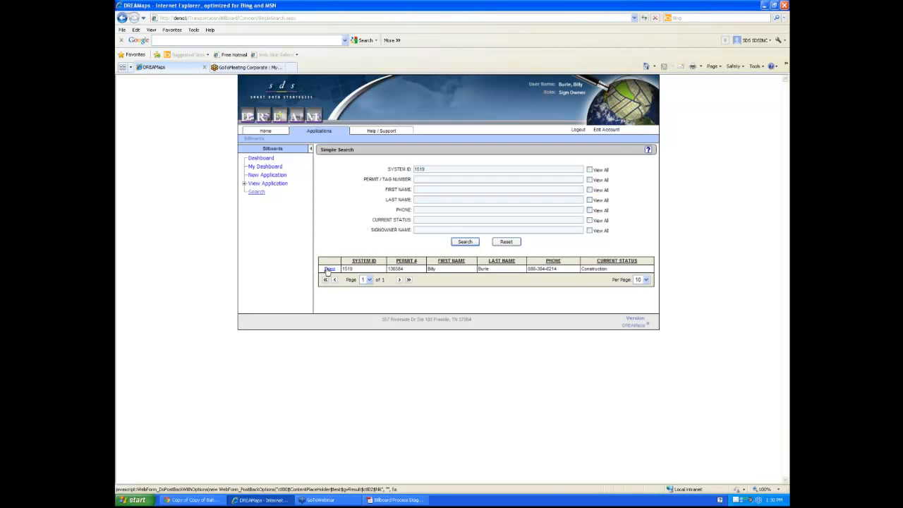
# Open the 1519 search result, select New Sign, and scroll through its fees and review history
pyautogui.click(328, 269)
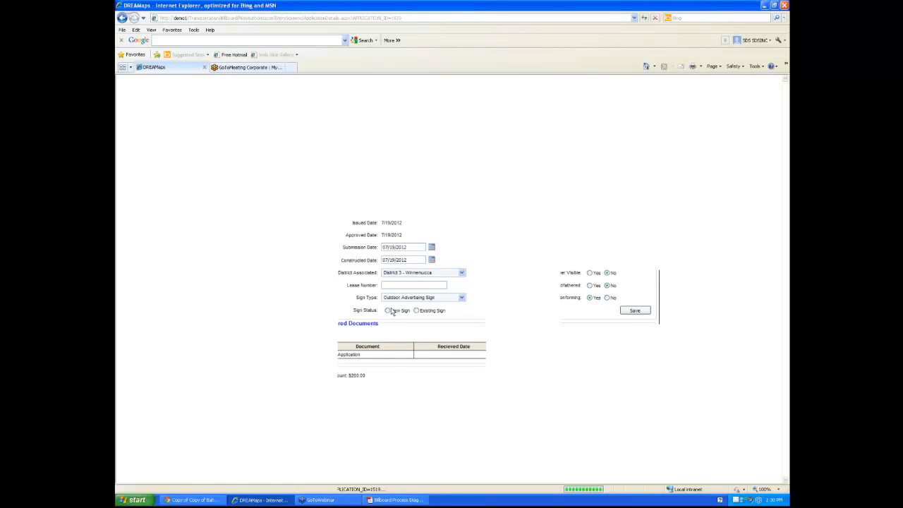
pyautogui.click(392, 312)
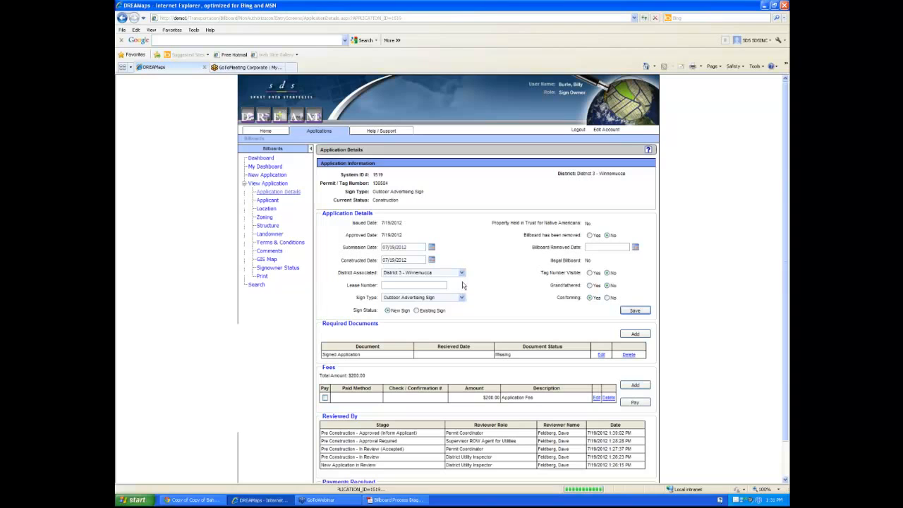
pyautogui.scroll(-1, 347, 393)
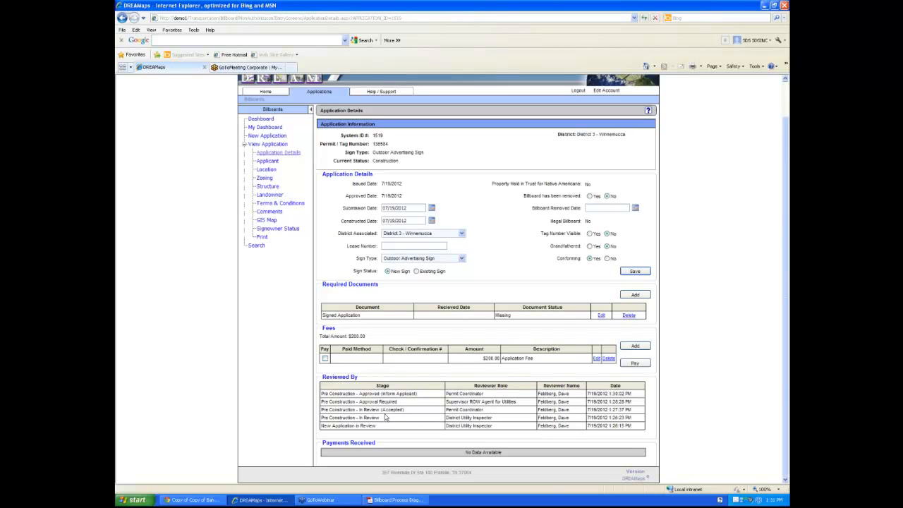
pyautogui.scroll(2, 386, 418)
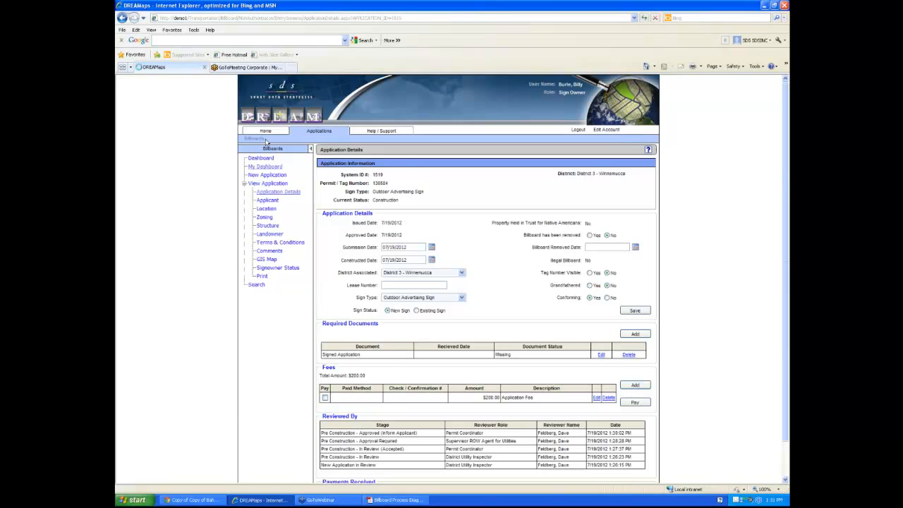
# Sign out of the sign owner account and log in as the permit coordinator
pyautogui.click(316, 169)
pyautogui.write('davef')
pyautogui.press('Tab')
pyautogui.write('••••••')
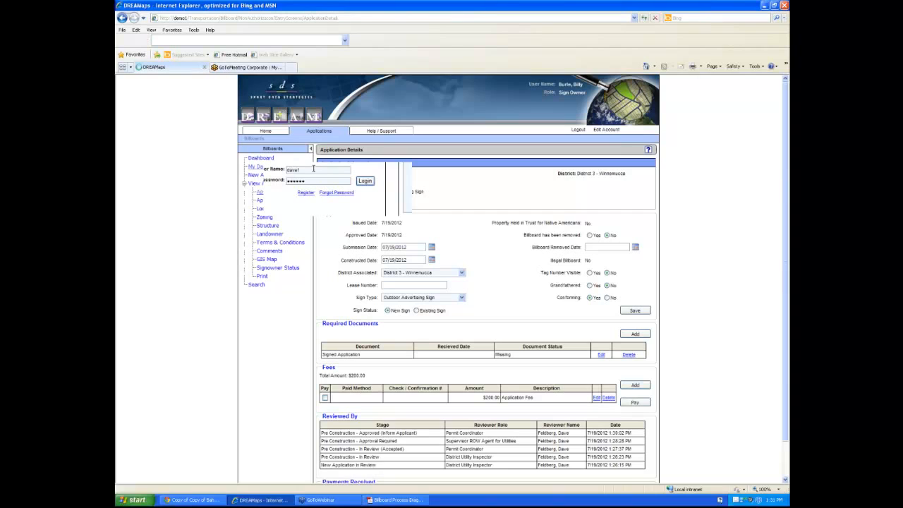
pyautogui.press('Return')
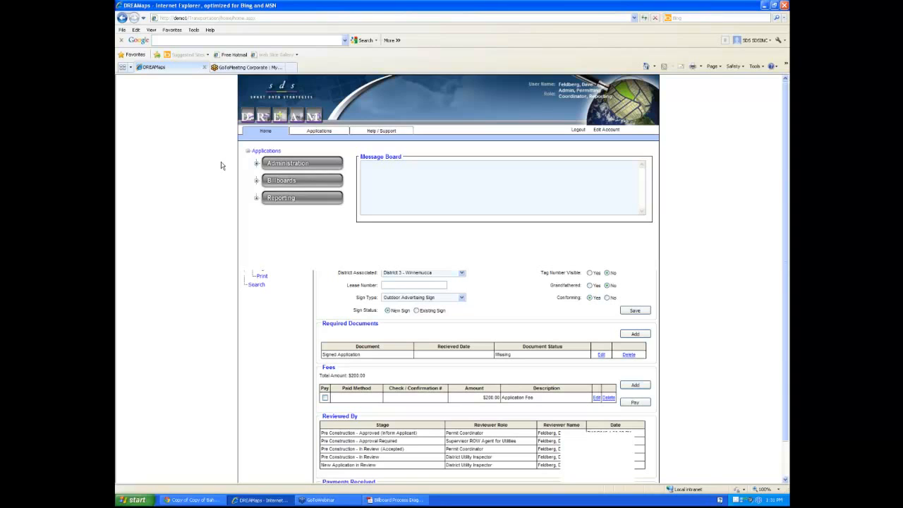
# Search billboard applications for System ID 1519 and open its Authorization step
pyautogui.click(266, 180)
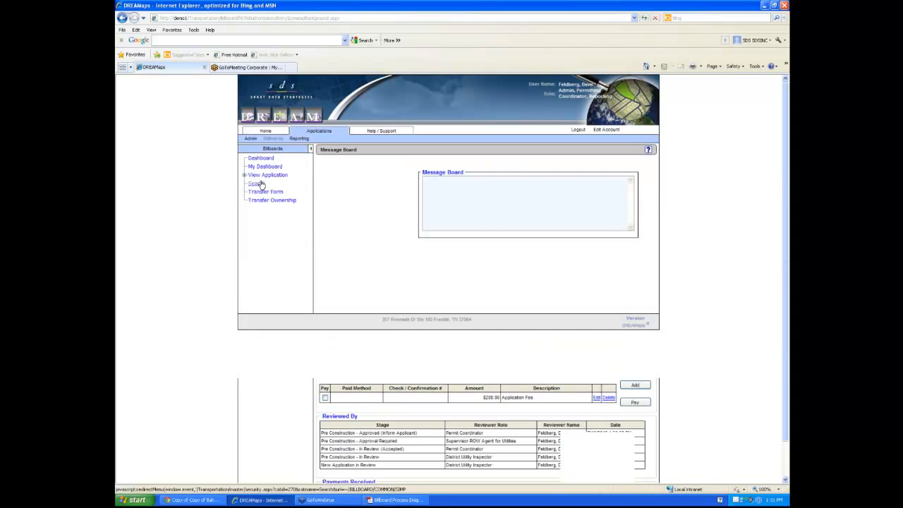
pyautogui.click(257, 183)
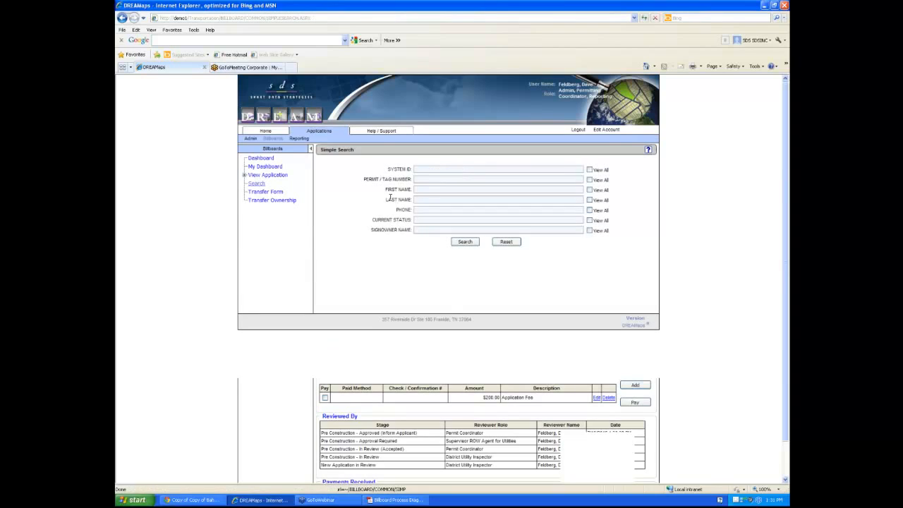
pyautogui.write('1519')
pyautogui.click(465, 242)
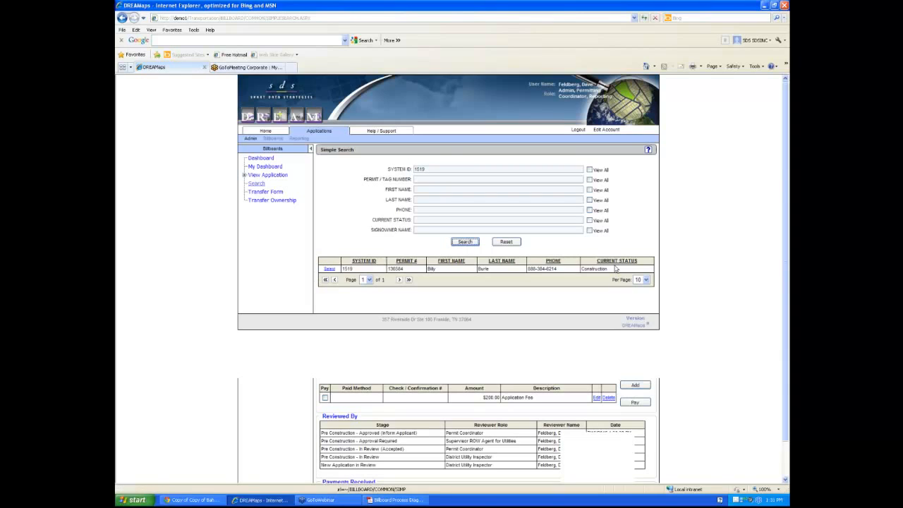
pyautogui.click(446, 269)
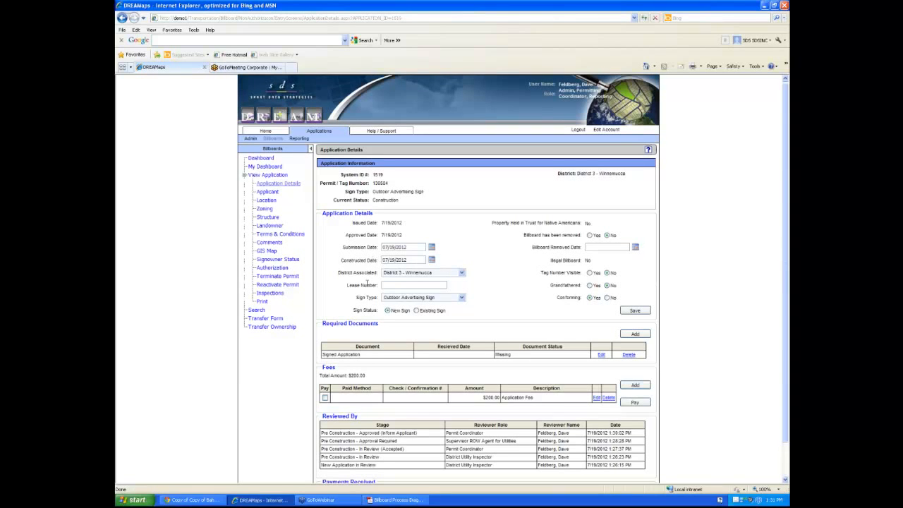
pyautogui.scroll(-1, 366, 282)
pyautogui.scroll(1, 366, 283)
pyautogui.click(274, 268)
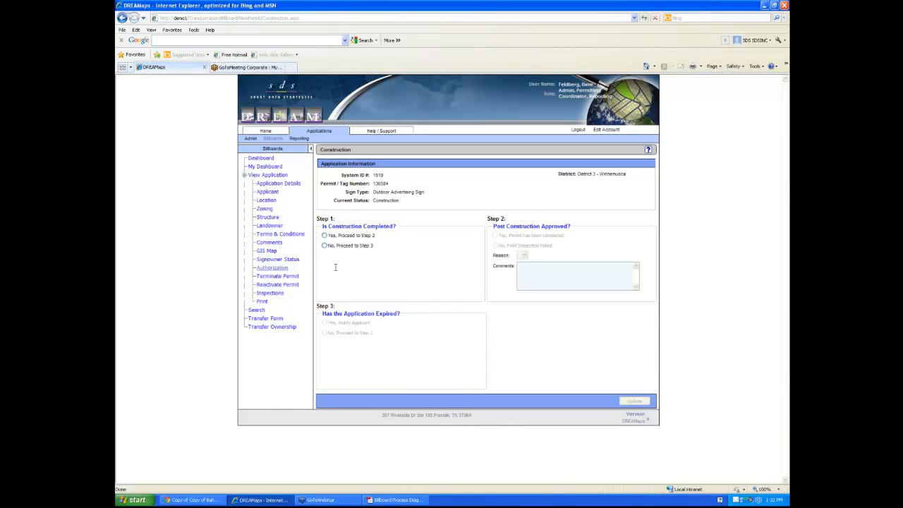
# Record construction as completed and the permit as completed, then save with Update
pyautogui.click(324, 235)
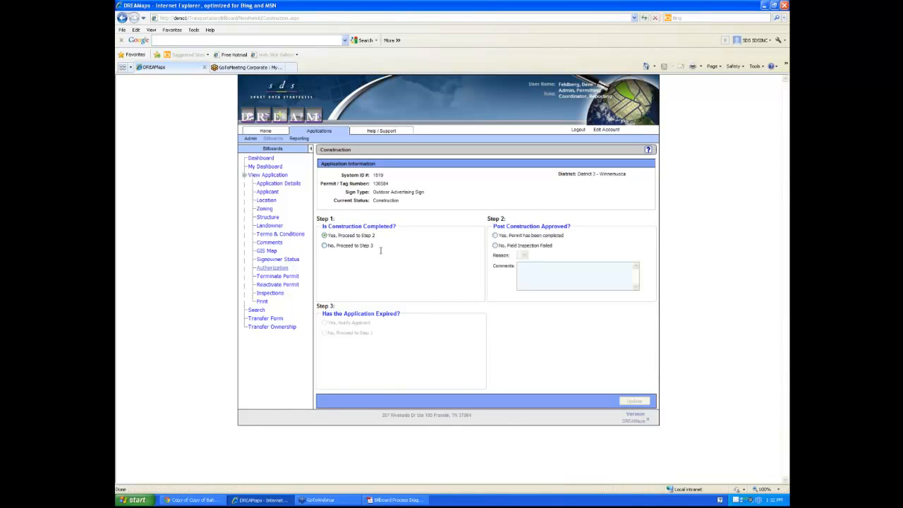
pyautogui.click(495, 235)
pyautogui.click(631, 402)
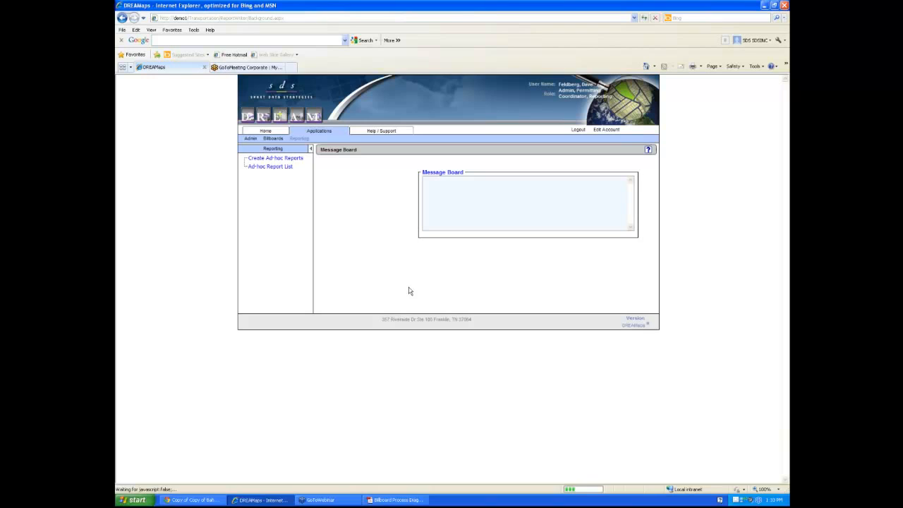
# Generate the LV Permits report from the Ad-hoc Report List and position its window
pyautogui.click(280, 167)
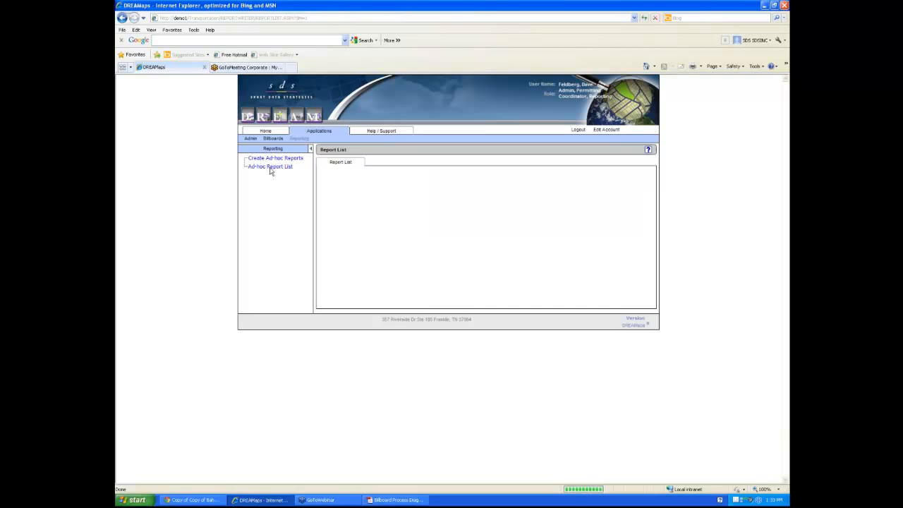
pyautogui.click(601, 217)
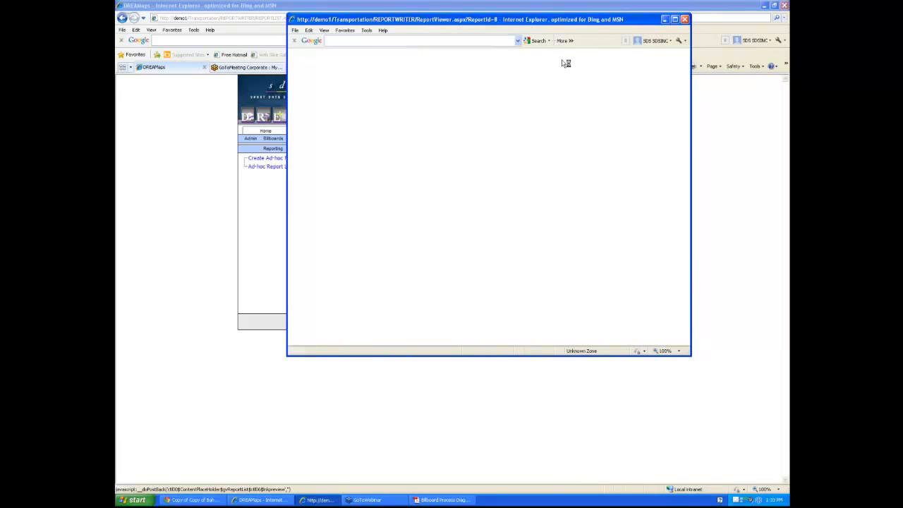
pyautogui.moveTo(564, 20); pyautogui.dragTo(505, 104)
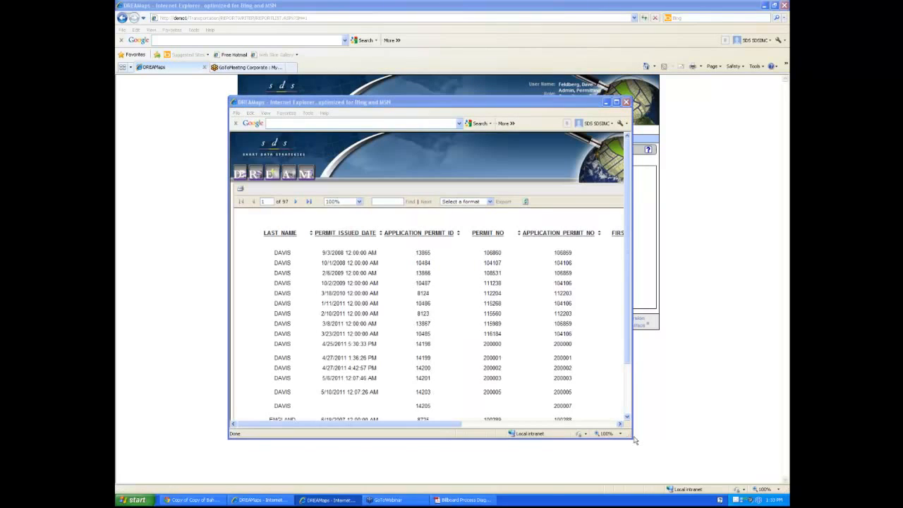
pyautogui.click(325, 500)
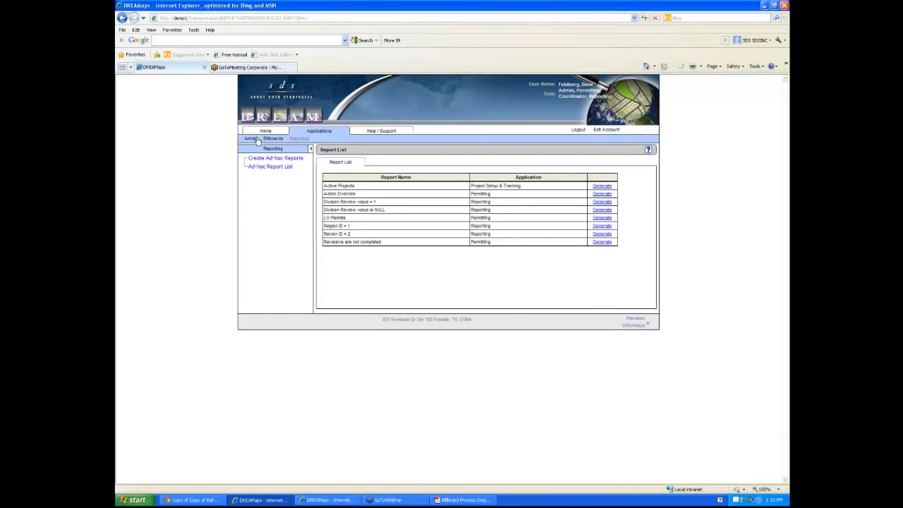
pyautogui.click(326, 500)
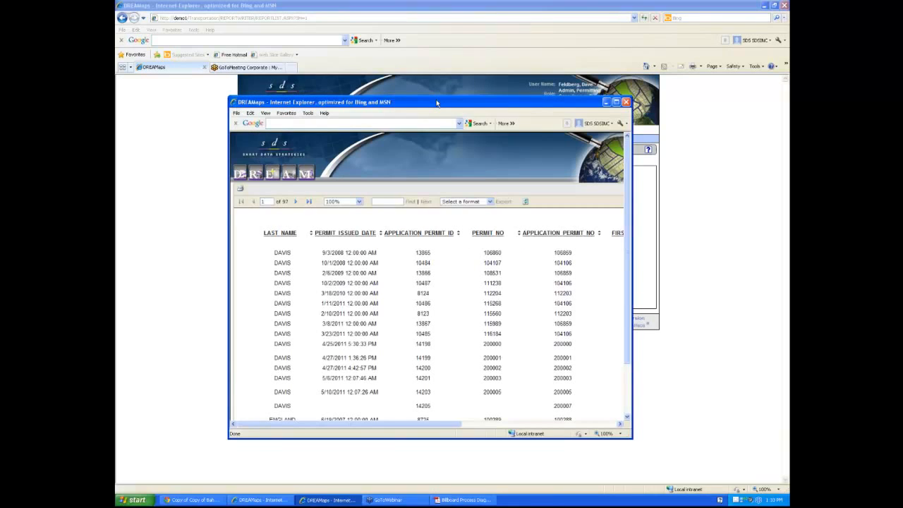
pyautogui.moveTo(437, 103); pyautogui.dragTo(398, 91)
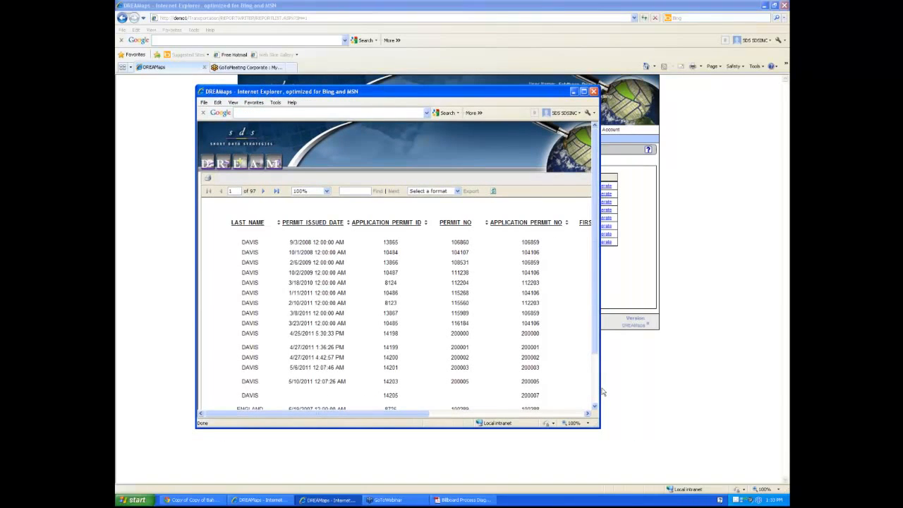
# Widen the report window to show the FIRST NAME column, check export formats, and close it
pyautogui.moveTo(600, 392); pyautogui.dragTo(719, 392)
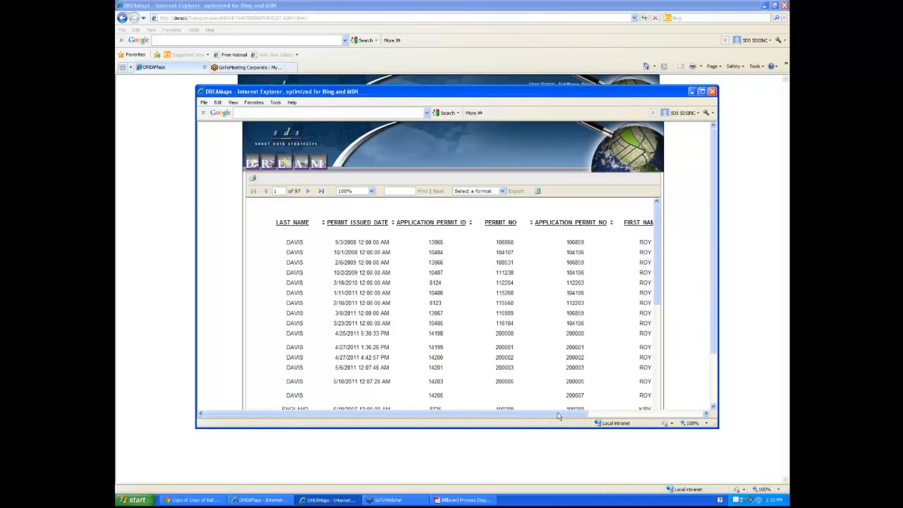
pyautogui.moveTo(557, 416); pyautogui.dragTo(571, 419)
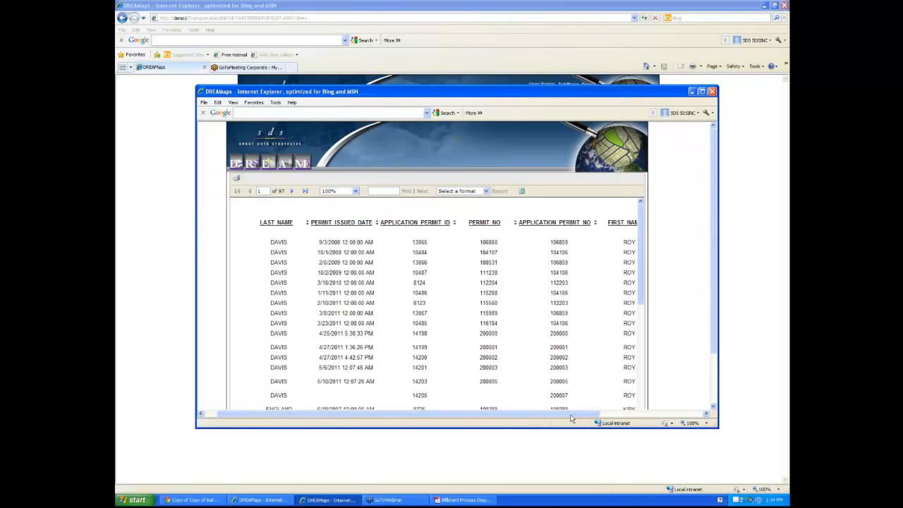
pyautogui.click(485, 191)
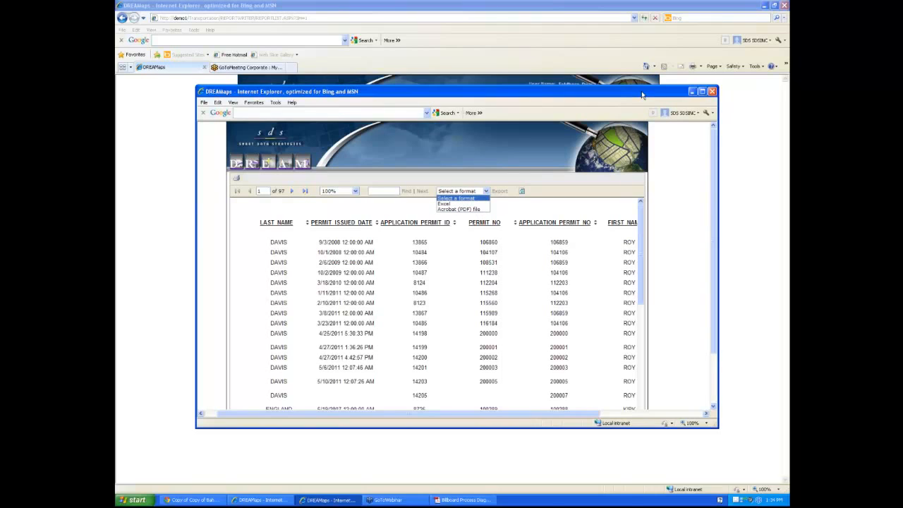
pyautogui.click(712, 91)
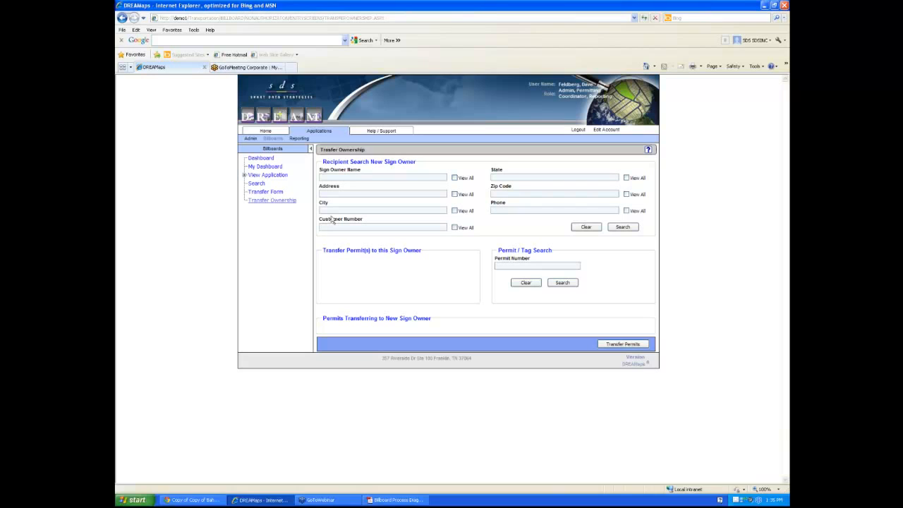
# Open the Roles page from Admin > Manage > Users
pyautogui.click(264, 138)
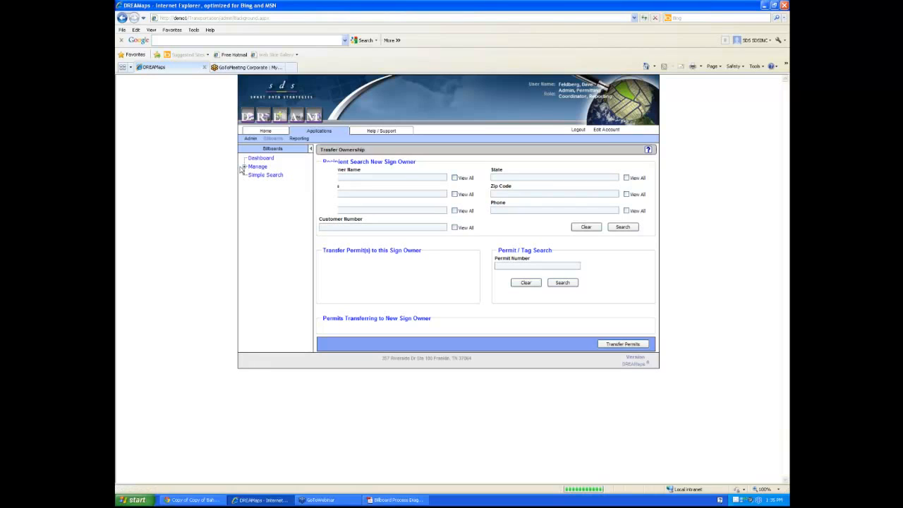
pyautogui.click(244, 168)
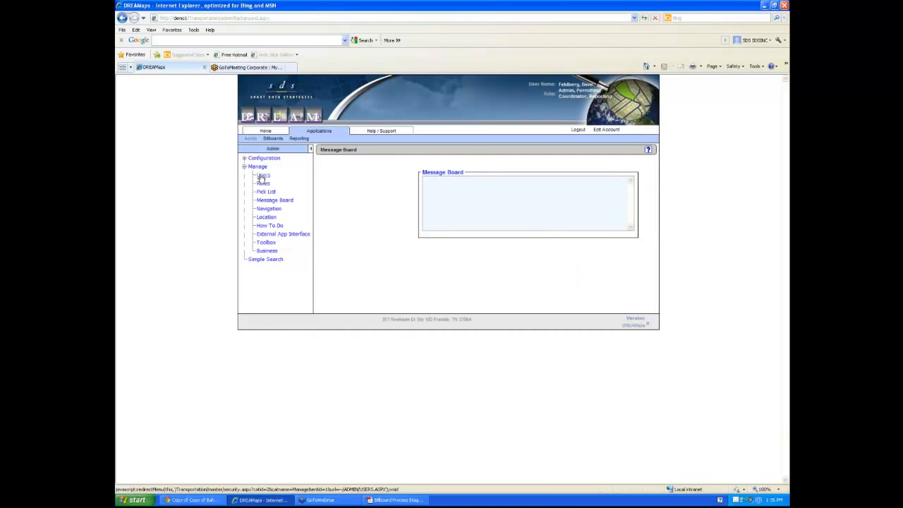
pyautogui.click(262, 175)
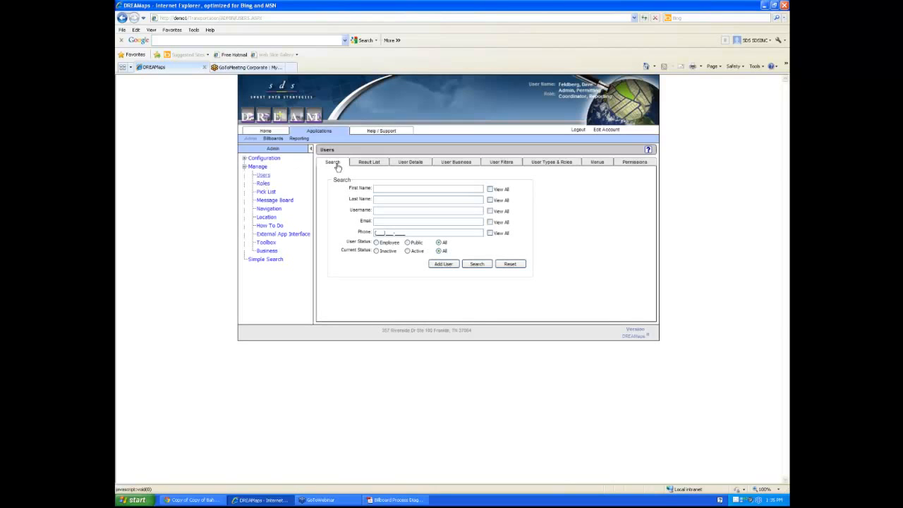
pyautogui.click(263, 183)
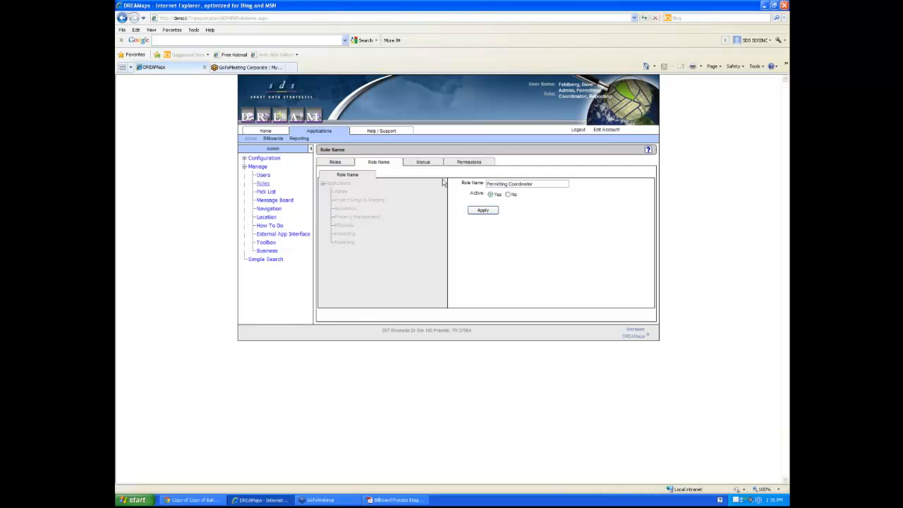
# Browse a role's Menus and Permissions tabs, then return to the Roles list
pyautogui.click(471, 163)
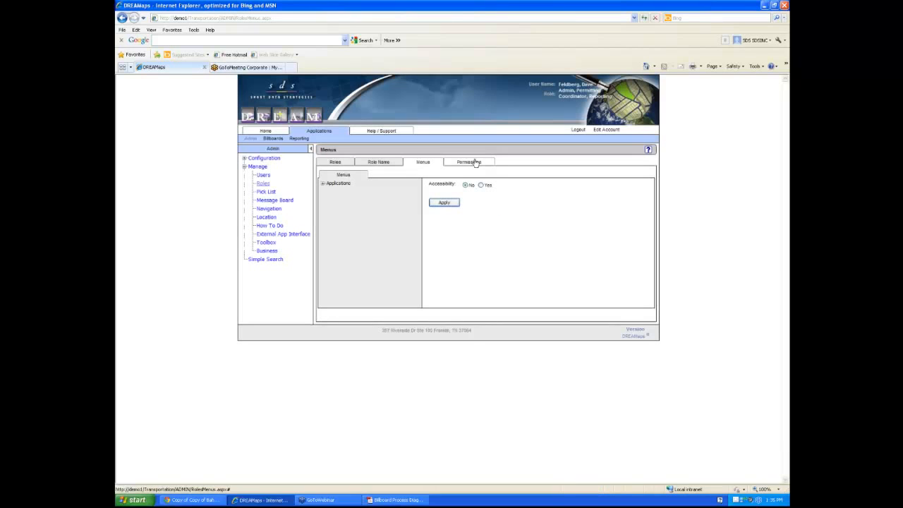
pyautogui.click(475, 163)
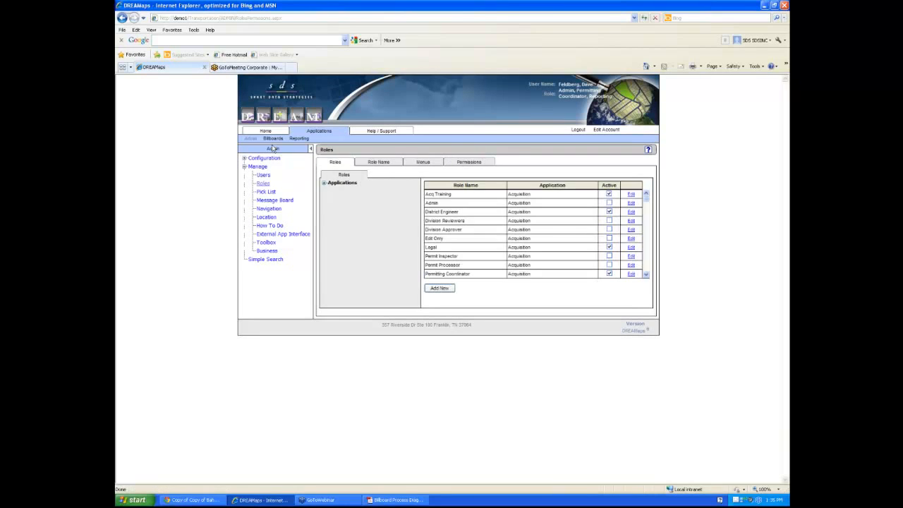
pyautogui.click(262, 174)
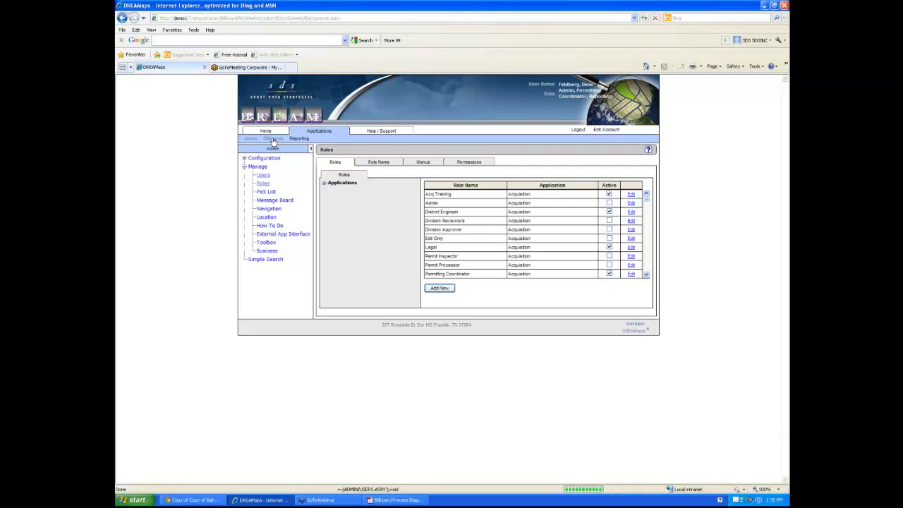
# Open the application's GIS Map, maximize the ALDOT Demo window, and place the cursor in its search box
pyautogui.click(244, 176)
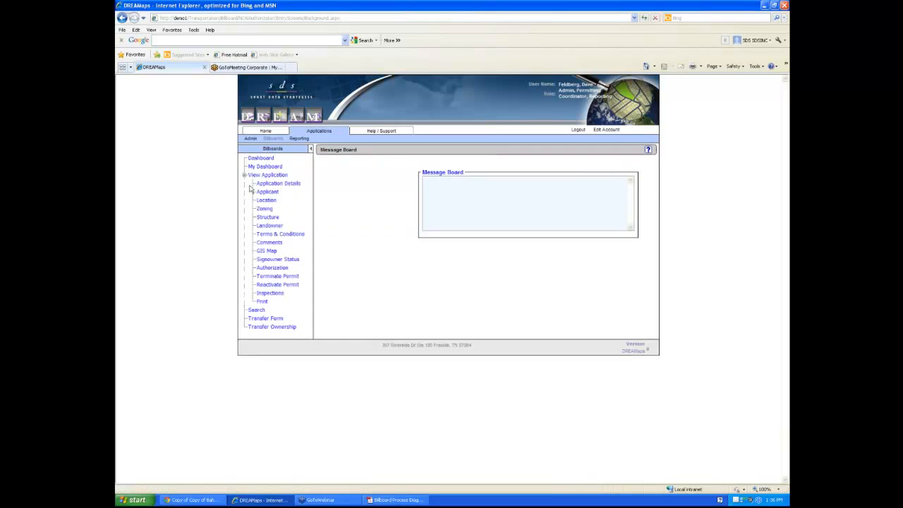
pyautogui.click(266, 251)
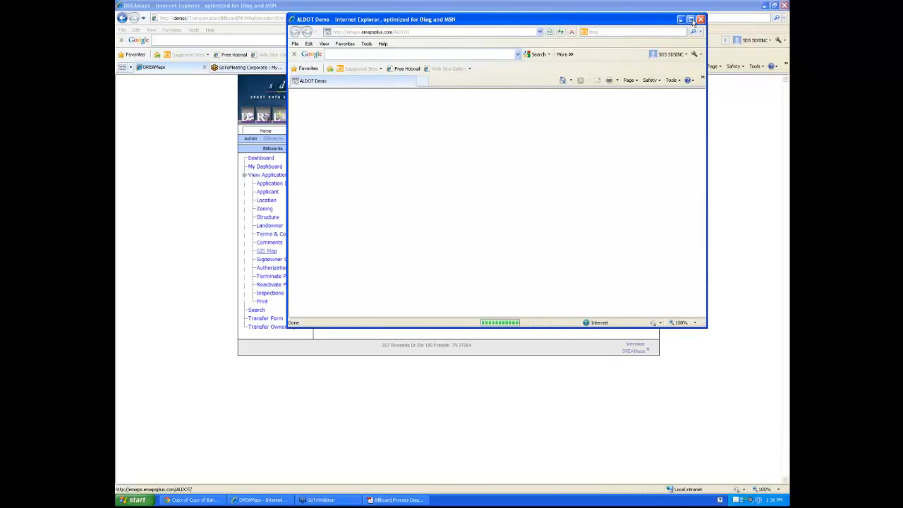
pyautogui.click(690, 19)
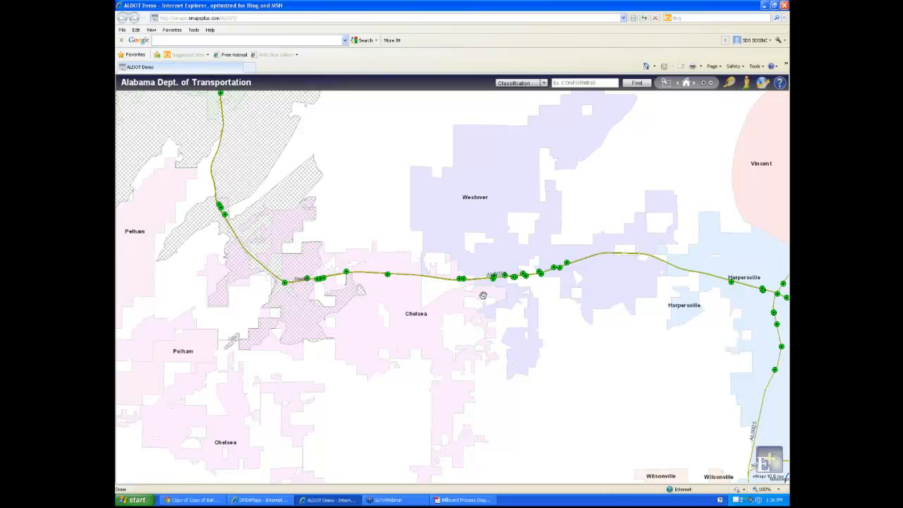
pyautogui.click(557, 83)
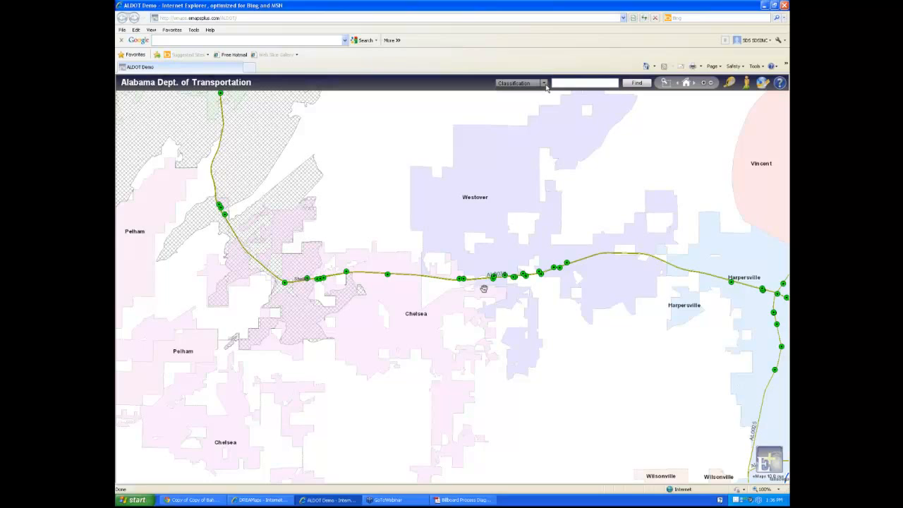
# Search the Classification field for 'conforming' to plot all conforming billboards statewide
pyautogui.click(544, 83)
pyautogui.write('con')
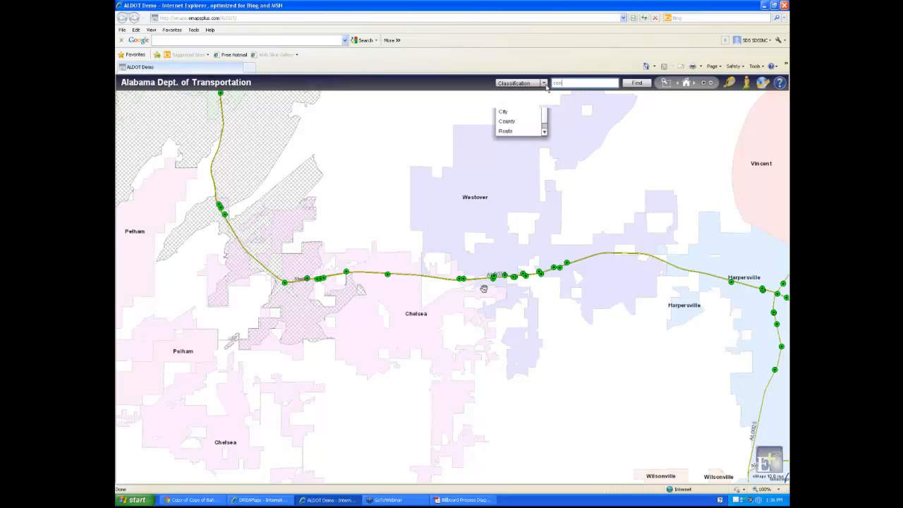
pyautogui.click(567, 82)
pyautogui.write('forming')
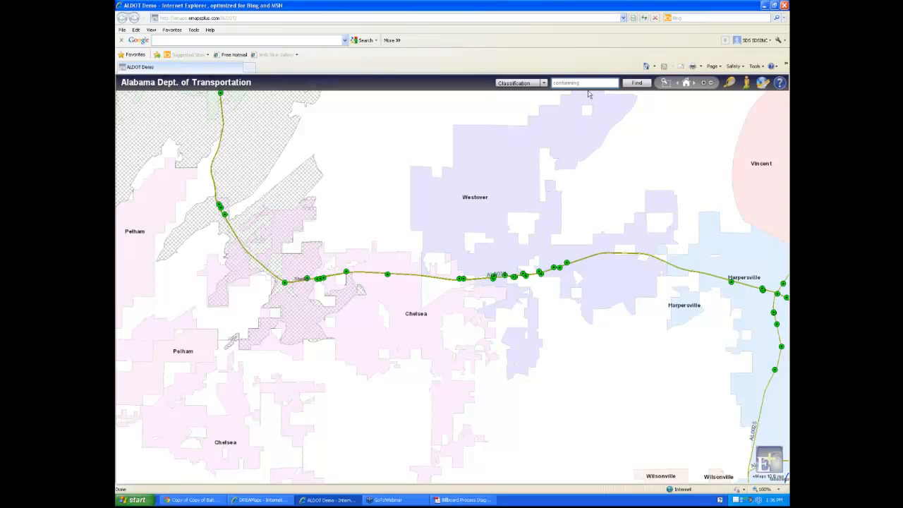
pyautogui.click(636, 83)
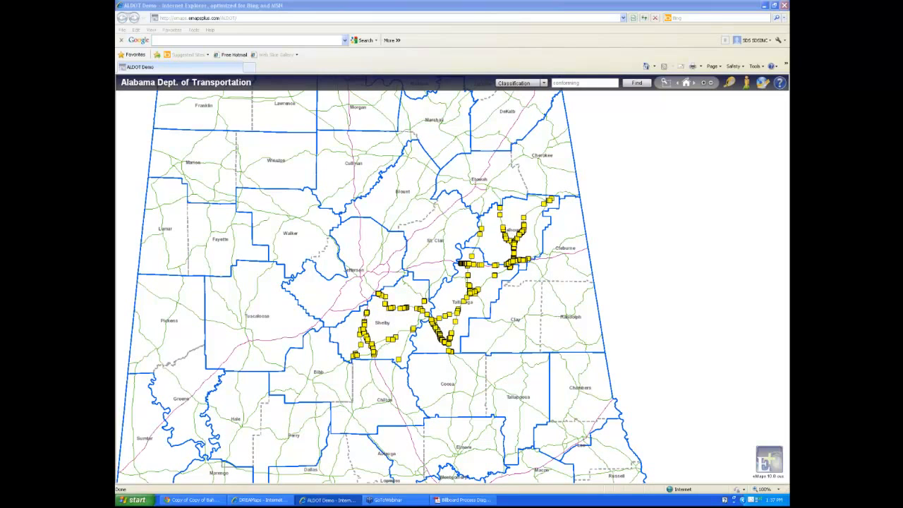
pyautogui.click(580, 83)
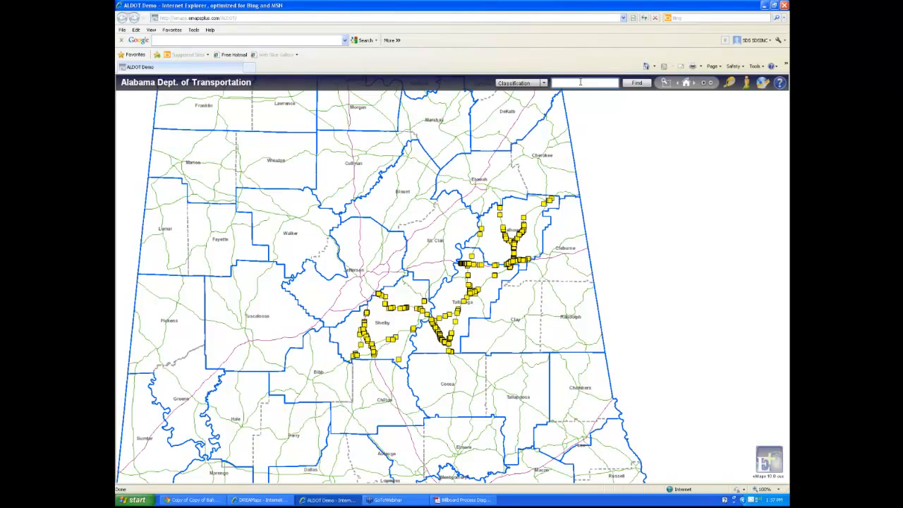
# Search for 'non-conforming' billboards, fixing a typo, and zoom into the Westover–Harpersville stretch
pyautogui.write('non-conf')
pyautogui.moveTo(568, 83); pyautogui.dragTo(582, 83)
pyautogui.press('BackSpace')
pyautogui.write('orming')
pyautogui.click(630, 84)
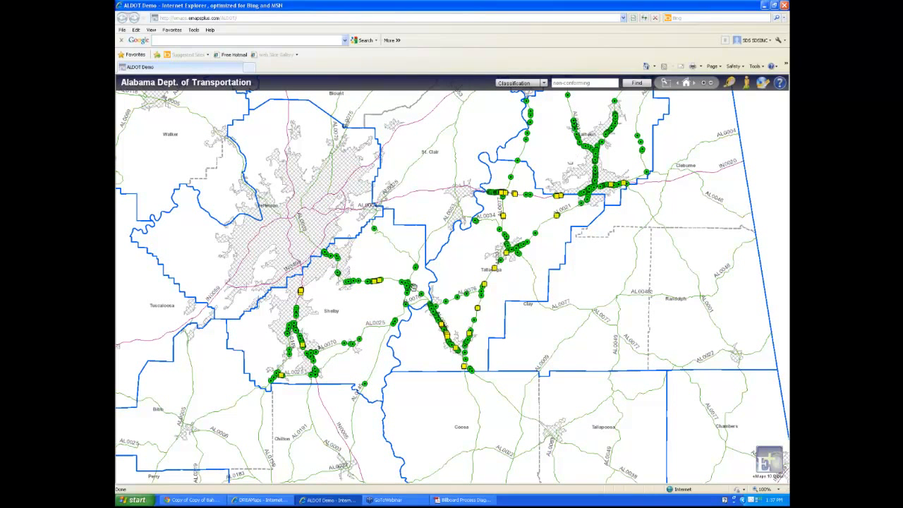
pyautogui.scroll(1, 401, 286)
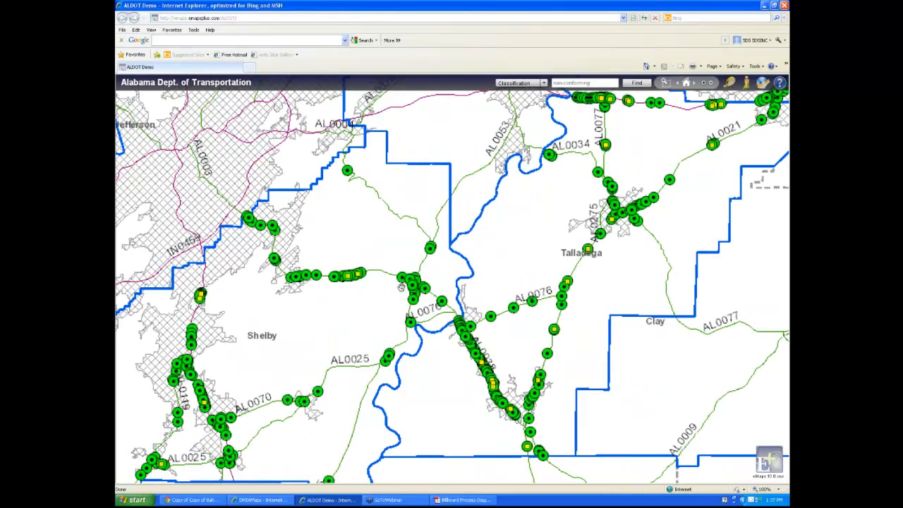
pyautogui.scroll(3, 352, 271)
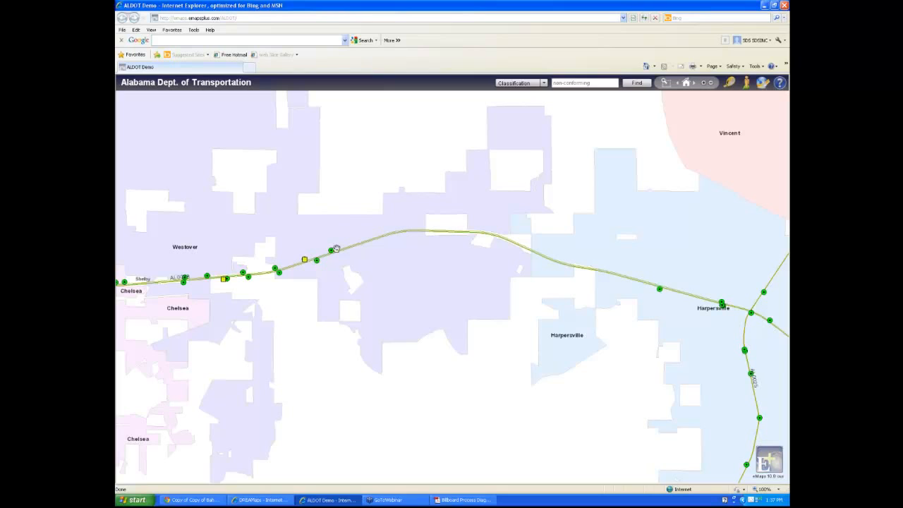
# Open billboard Shelby-SR-38-21's details, enlarge the popup, and page through its site photos
pyautogui.click(332, 250)
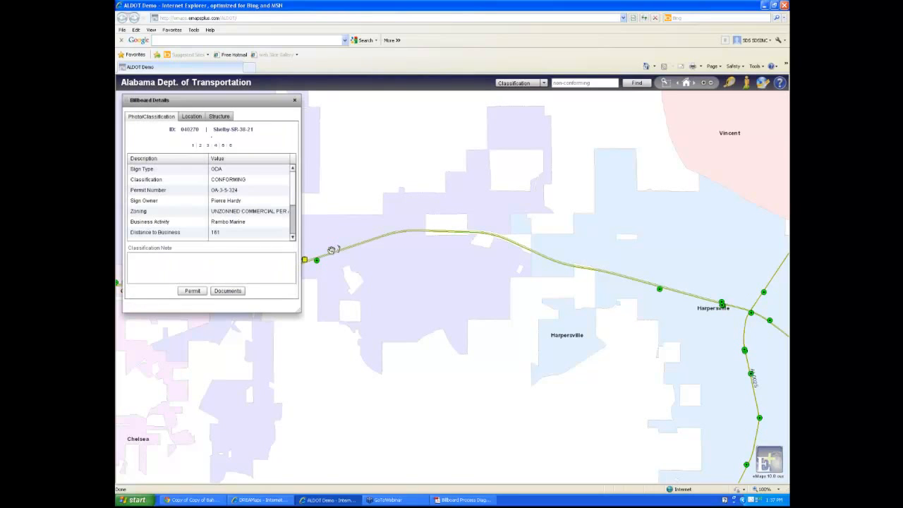
pyautogui.moveTo(261, 103); pyautogui.dragTo(272, 130)
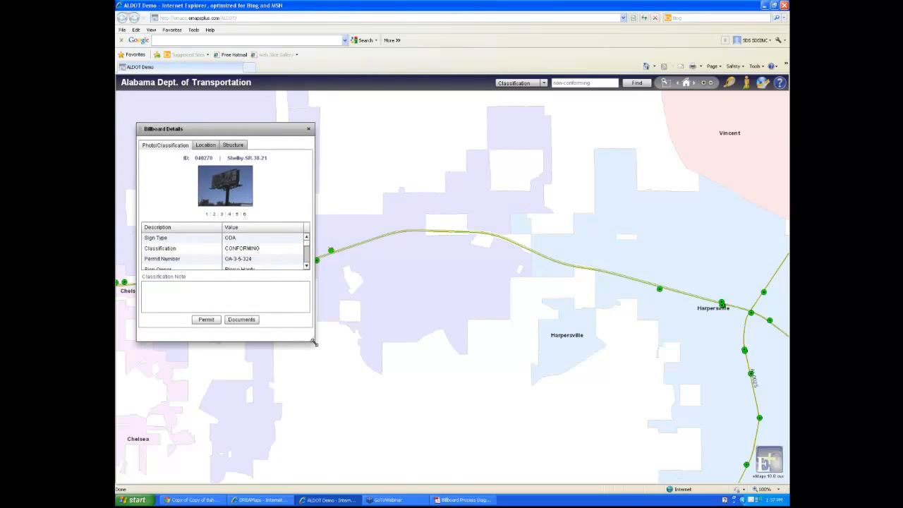
pyautogui.moveTo(315, 343); pyautogui.dragTo(304, 432)
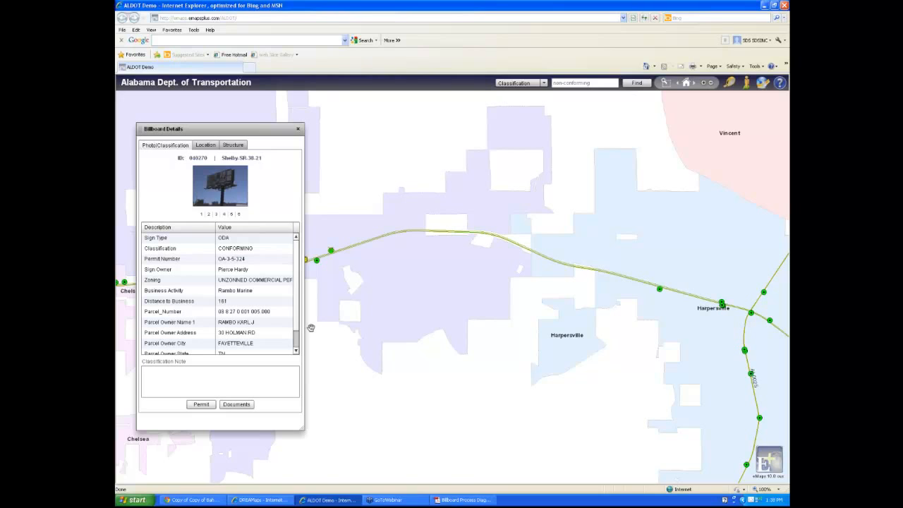
pyautogui.click(217, 213)
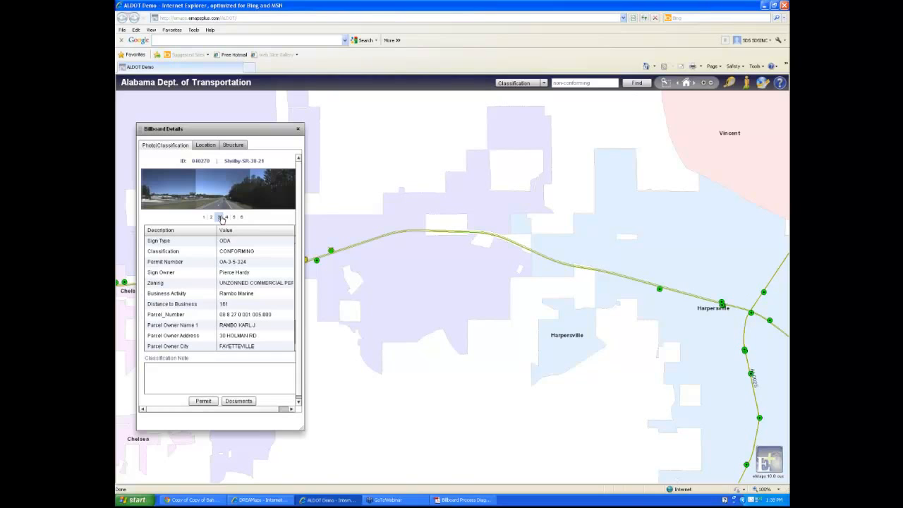
pyautogui.click(226, 217)
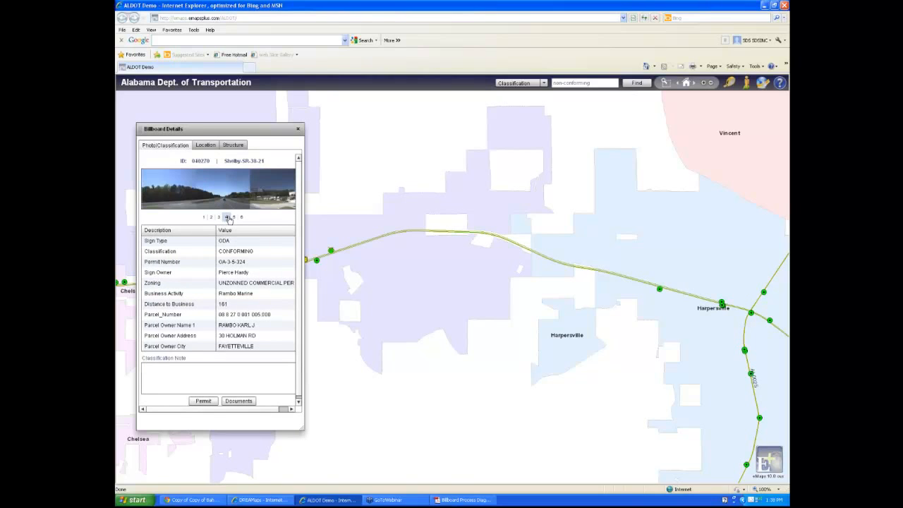
pyautogui.click(240, 217)
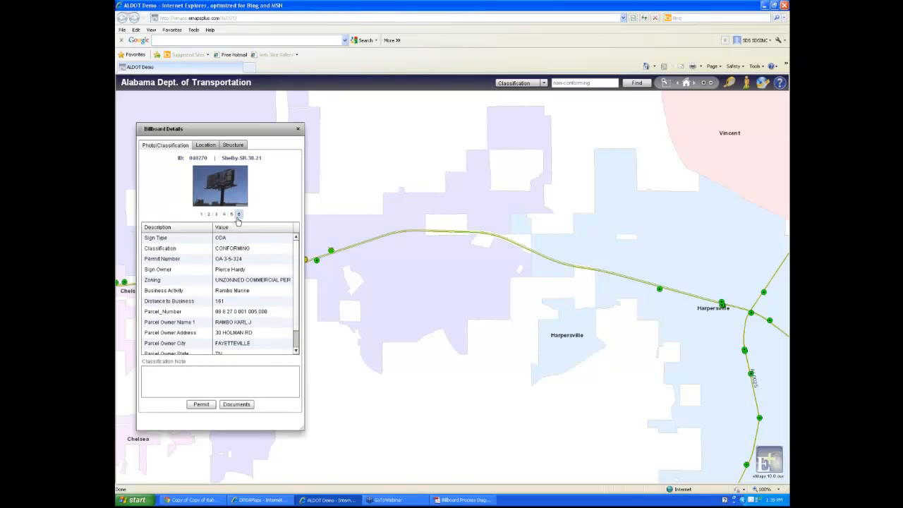
pyautogui.click(239, 217)
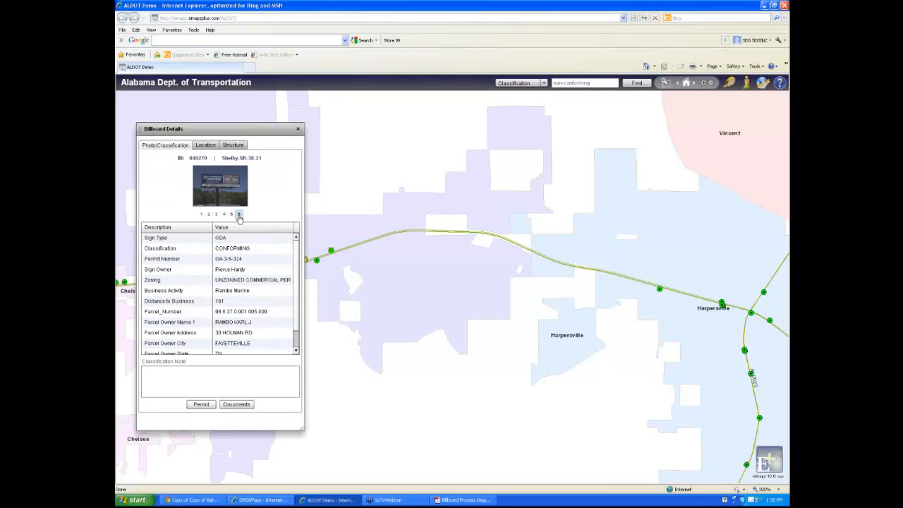
pyautogui.click(199, 215)
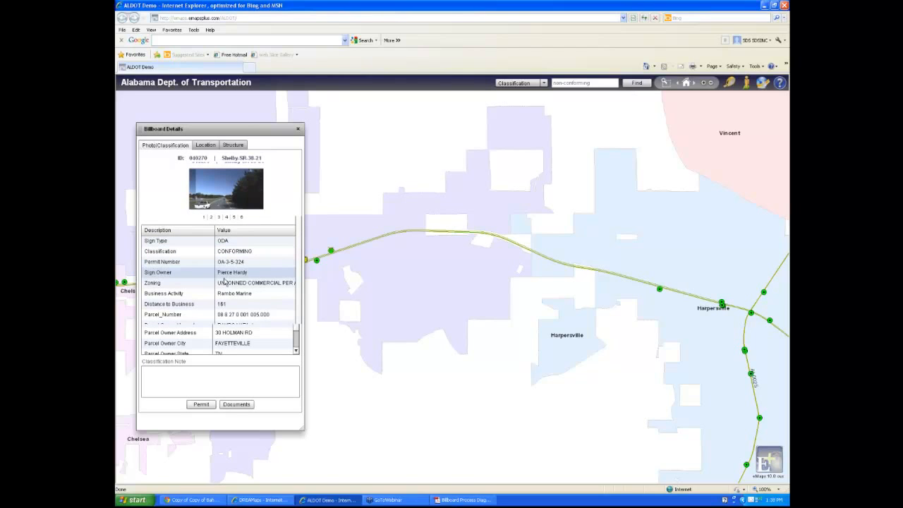
# Check the billboard's Location tab, then open its permit document
pyautogui.click(205, 145)
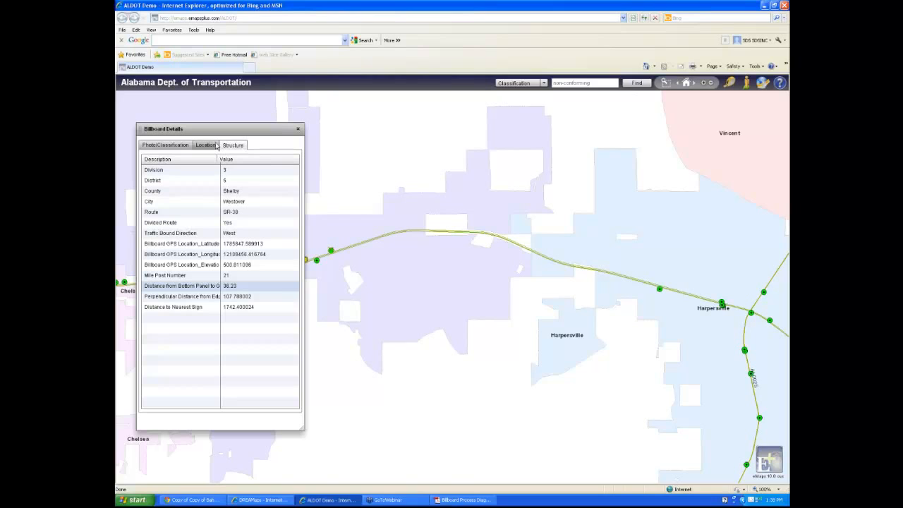
pyautogui.click(182, 146)
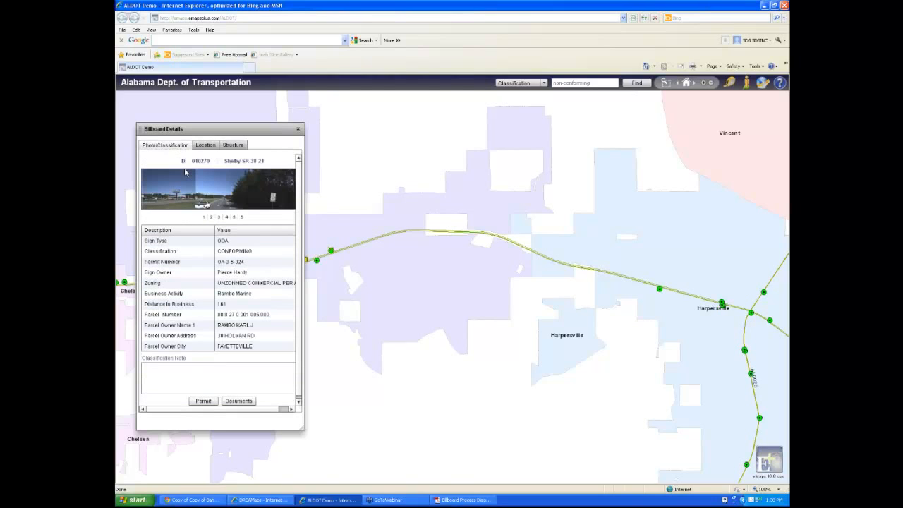
pyautogui.click(213, 403)
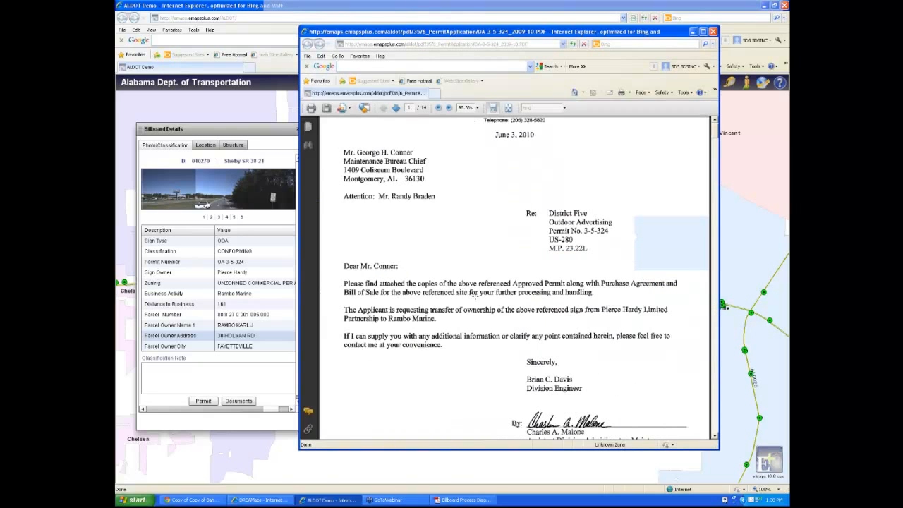
# Scroll through the permit PDF, then close it and the DREAMdm document search window
pyautogui.scroll(-5, 475, 298)
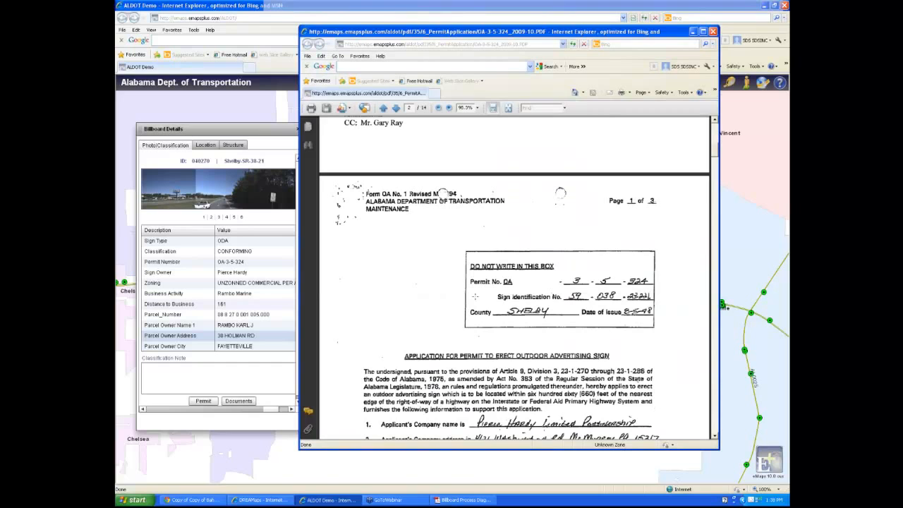
pyautogui.scroll(-5, 475, 296)
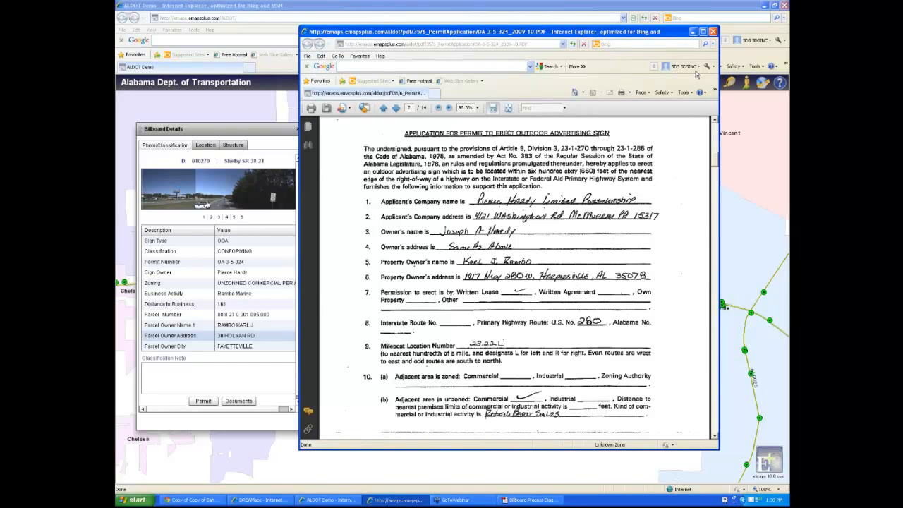
pyautogui.click(713, 31)
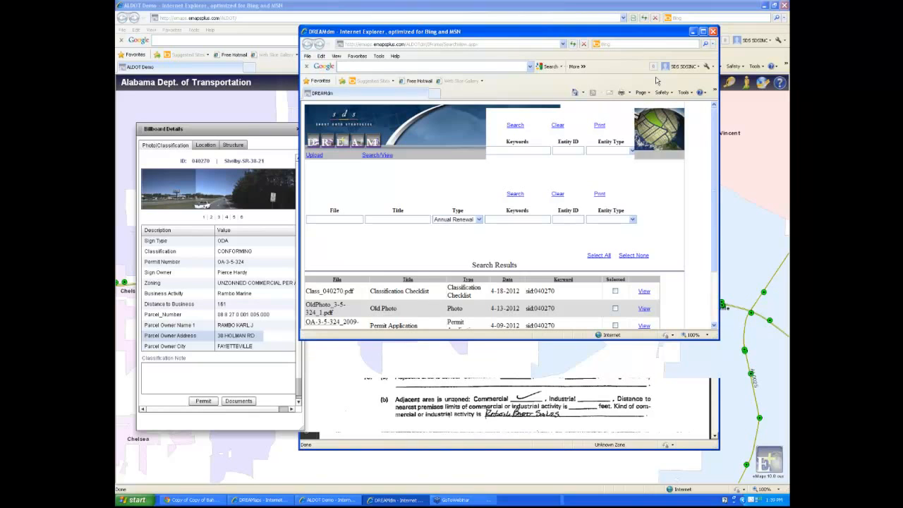
pyautogui.click(713, 31)
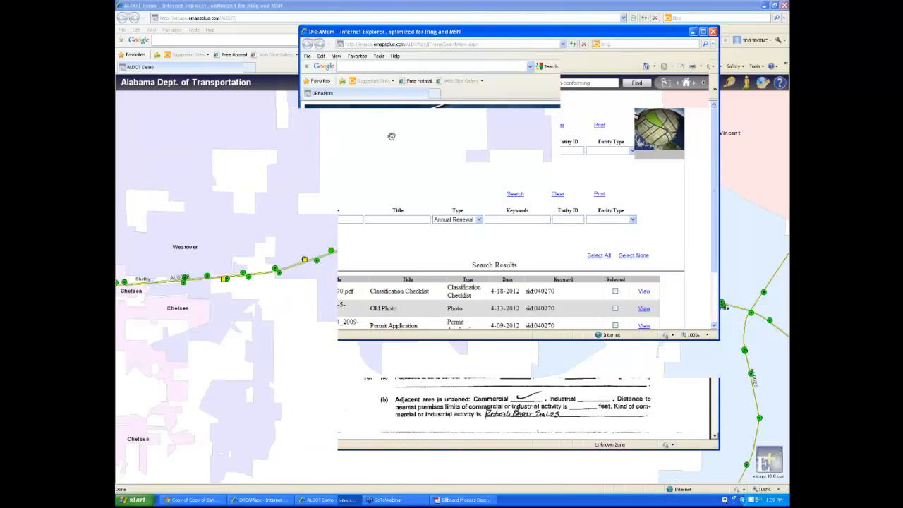
# Measure a 2005.3-foot line along the route, then clear it
pyautogui.click(730, 83)
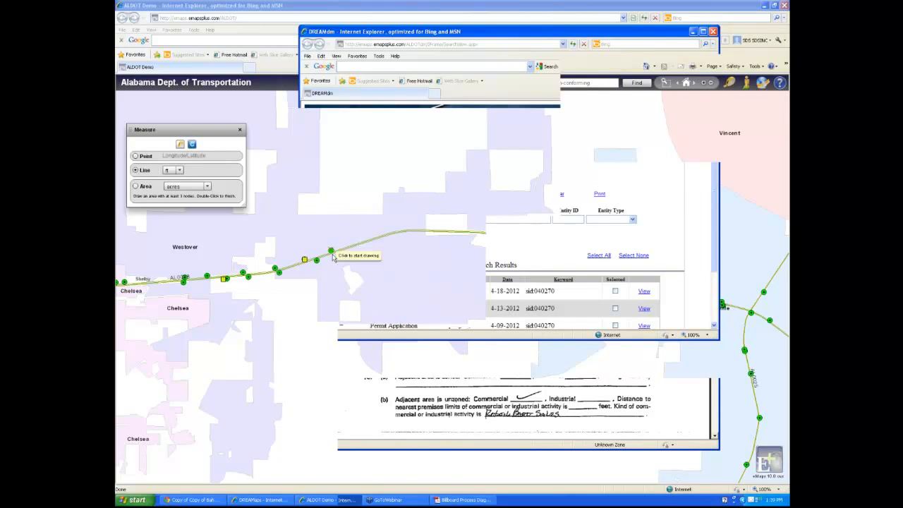
pyautogui.click(281, 274)
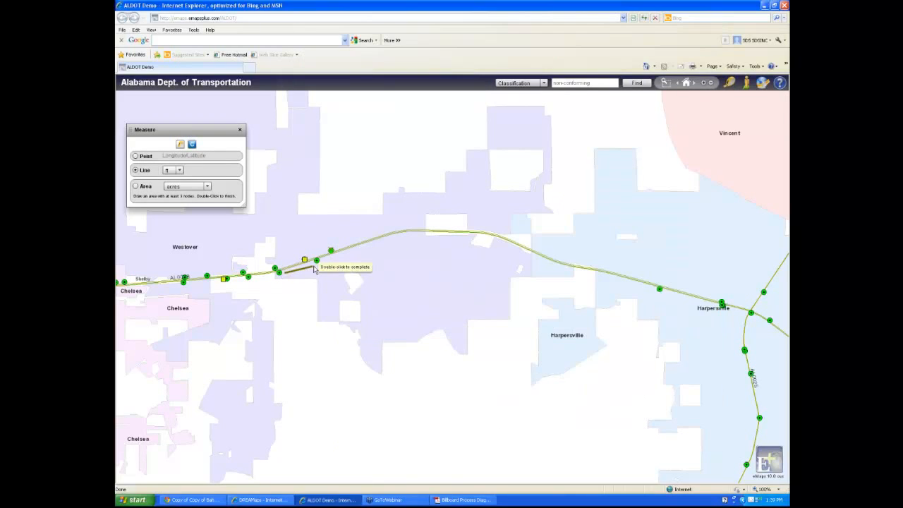
pyautogui.doubleClick(315, 268)
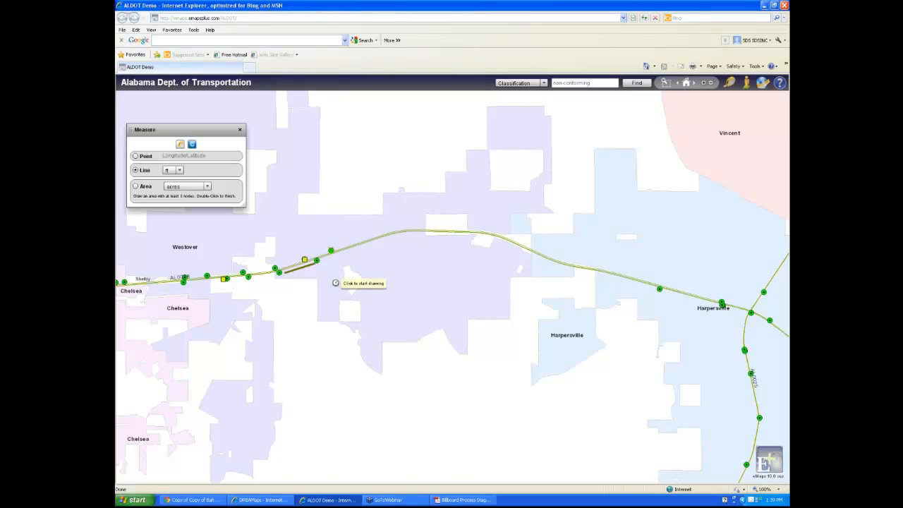
pyautogui.click(191, 145)
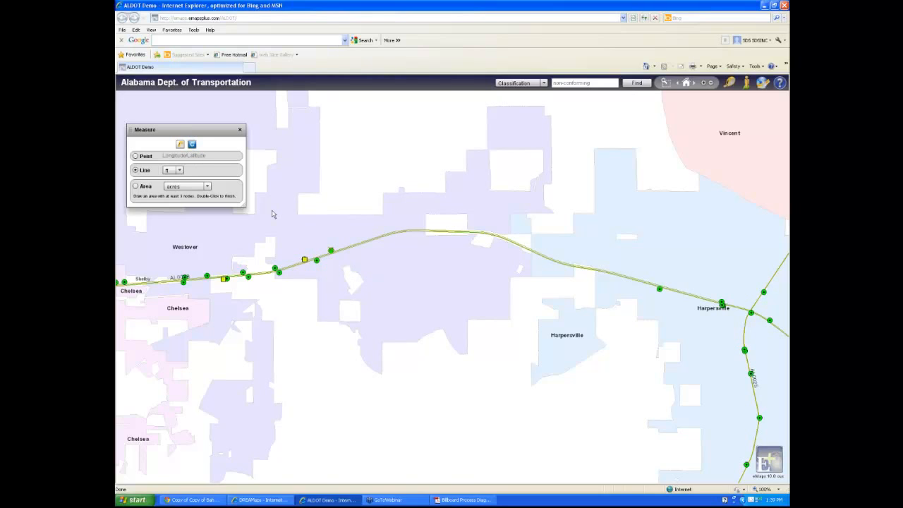
# Measure the acreage of a small diamond-shaped area beside the route, then clear it
pyautogui.click(136, 186)
pyautogui.click(344, 192)
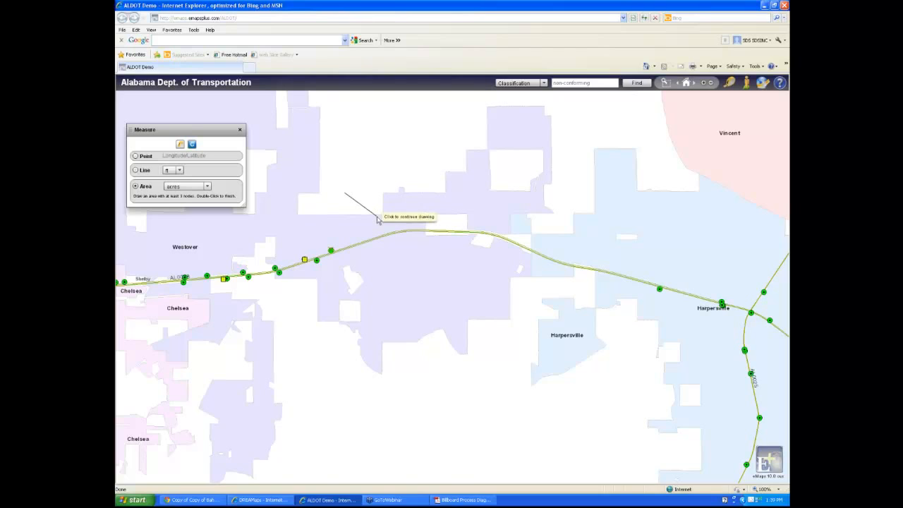
pyautogui.click(378, 217)
pyautogui.click(342, 235)
pyautogui.doubleClick(317, 220)
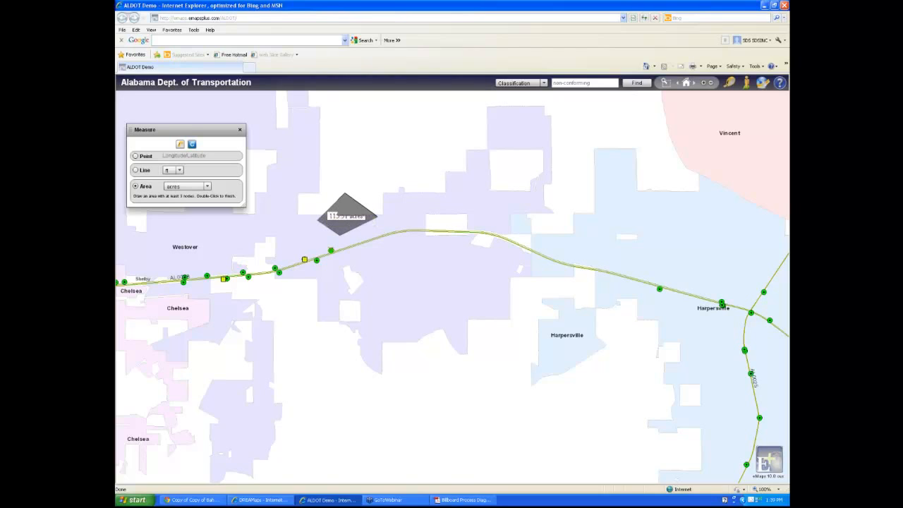
pyautogui.click(239, 129)
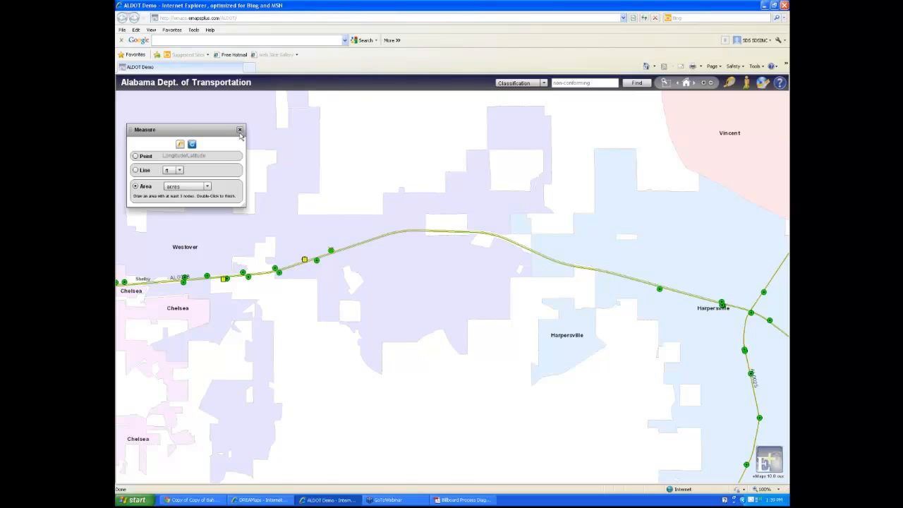
pyautogui.click(761, 87)
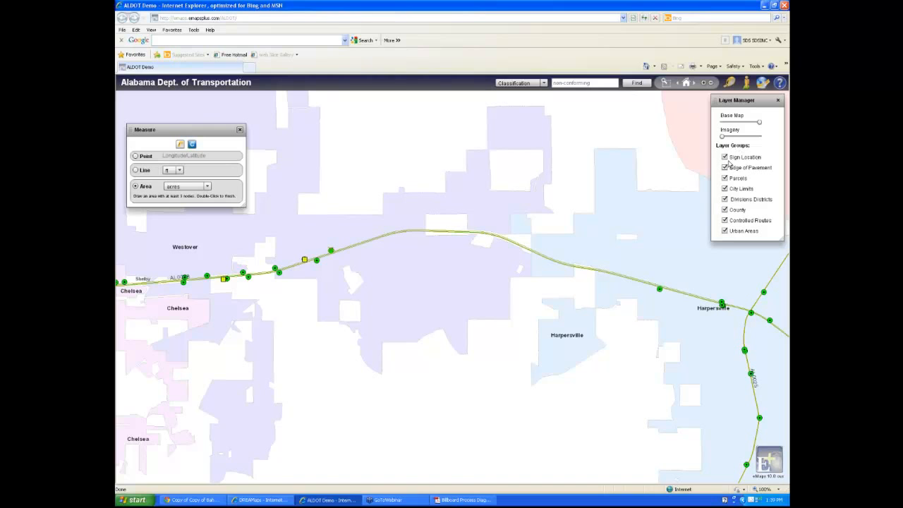
# Raise the Imagery layer, zoom into Westover, and fade the Base Map to about 0.45 opacity
pyautogui.moveTo(721, 136); pyautogui.dragTo(763, 140)
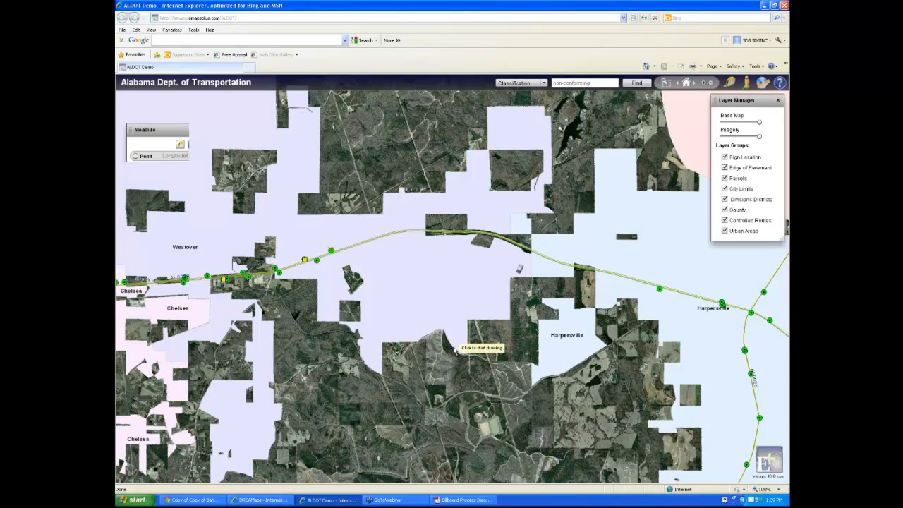
pyautogui.scroll(3, 261, 266)
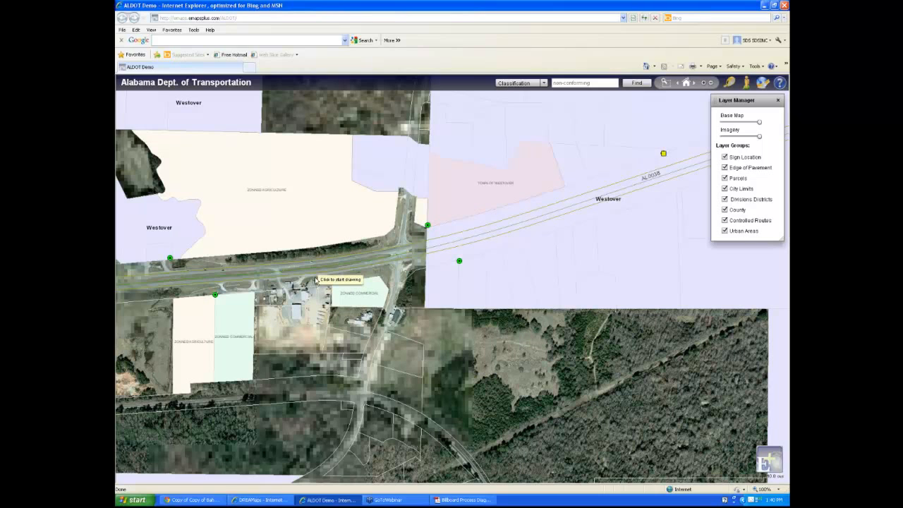
pyautogui.moveTo(759, 123); pyautogui.dragTo(738, 128)
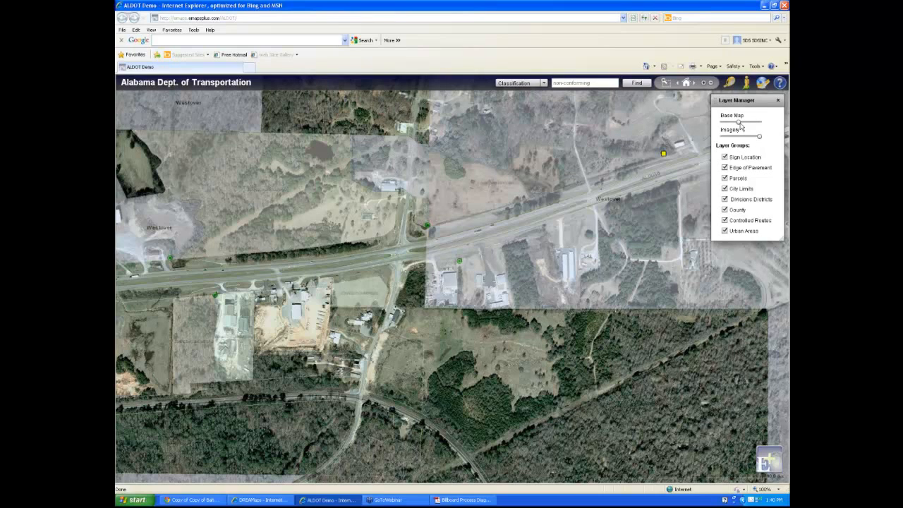
pyautogui.moveTo(739, 122); pyautogui.dragTo(743, 122)
pyautogui.click(778, 101)
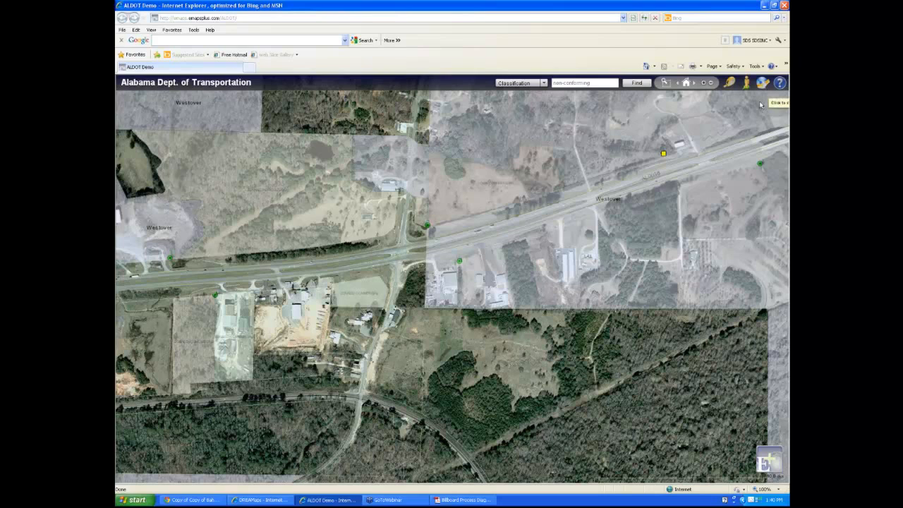
# Turn Google Street View on and open street-level imagery at the Westover intersection
pyautogui.click(746, 84)
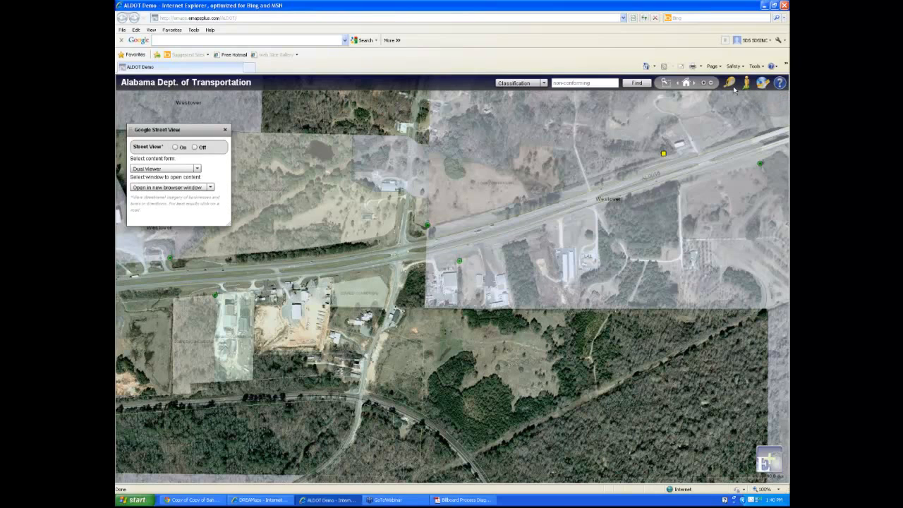
pyautogui.click(180, 147)
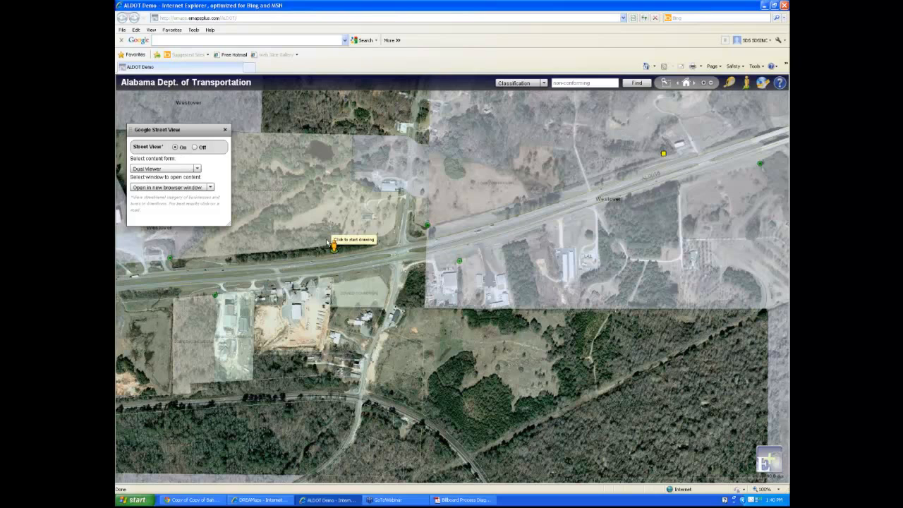
pyautogui.click(385, 262)
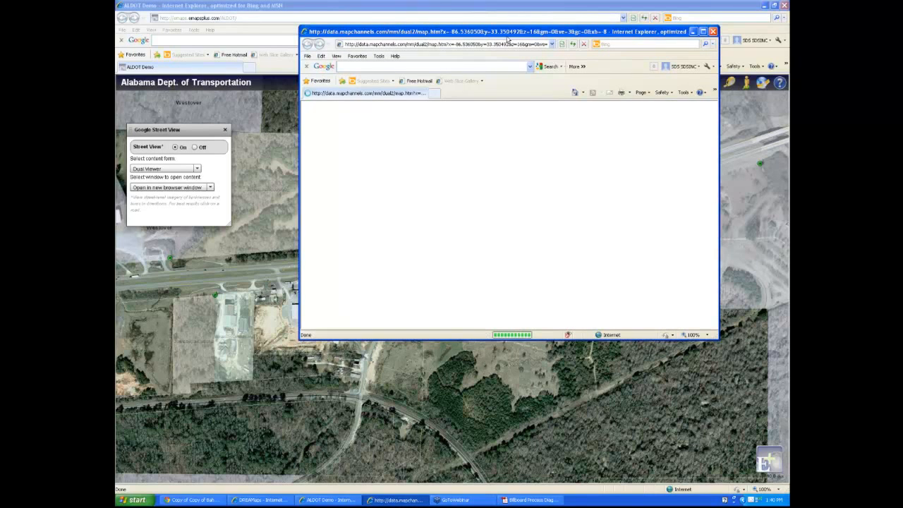
# Rotate the Dual Maps panorama to look down the road, then close the street viewer
pyautogui.moveTo(507, 31); pyautogui.dragTo(503, 37)
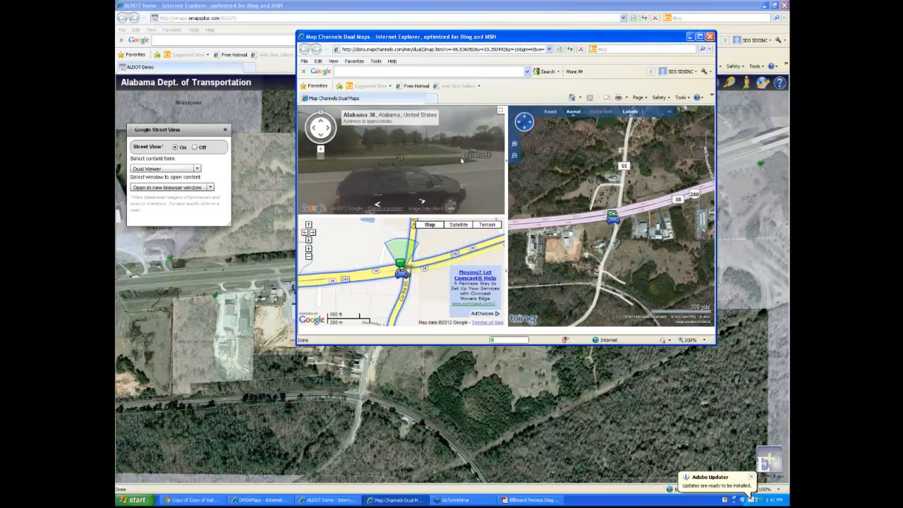
pyautogui.moveTo(461, 161); pyautogui.dragTo(406, 155)
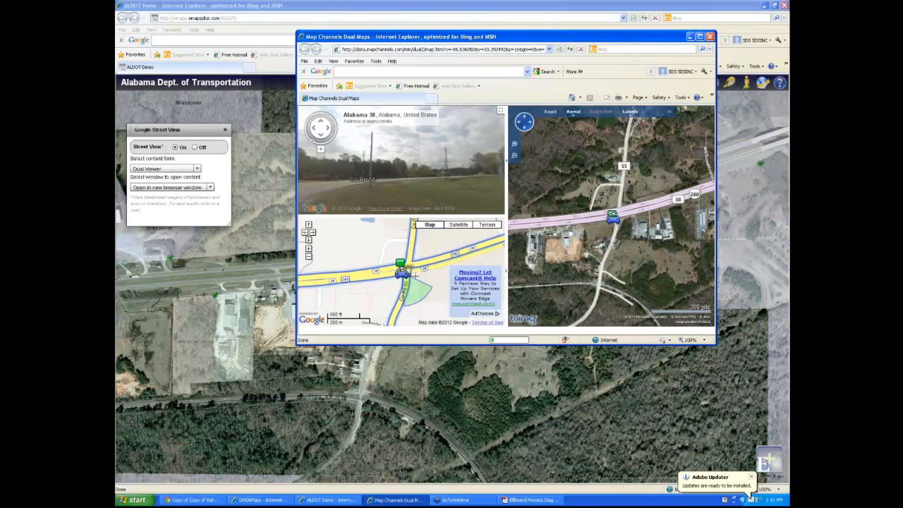
pyautogui.moveTo(364, 184); pyautogui.dragTo(400, 167)
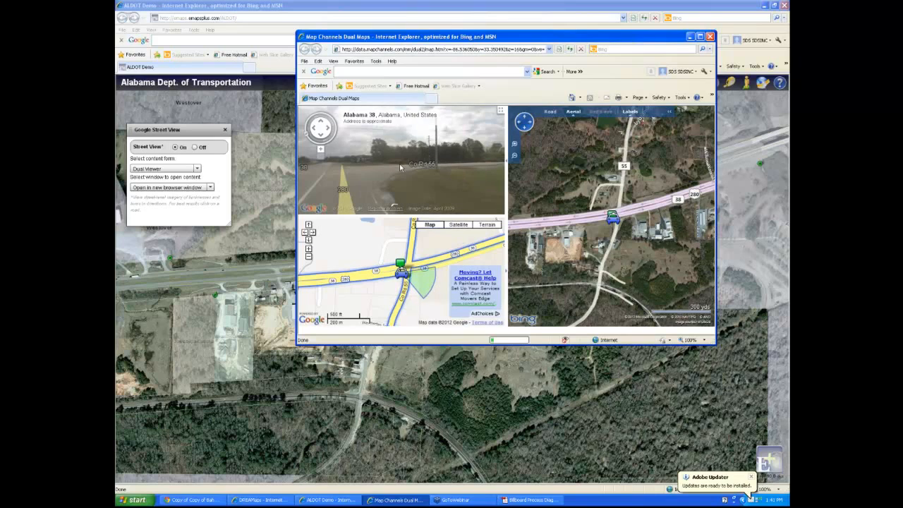
pyautogui.moveTo(393, 208); pyautogui.dragTo(471, 141)
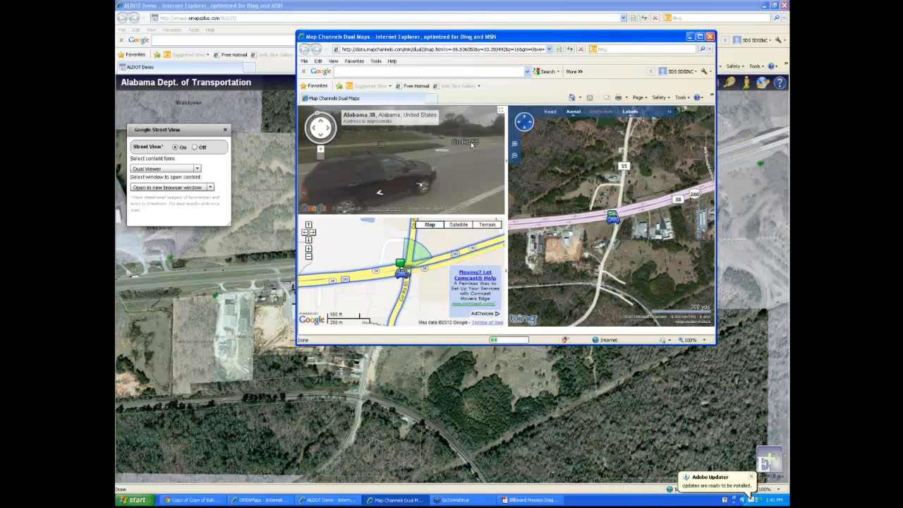
pyautogui.click(709, 37)
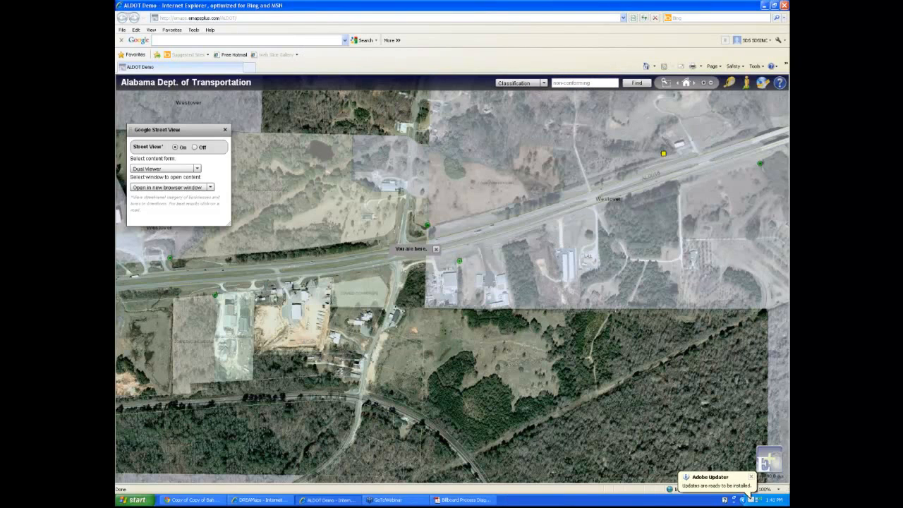